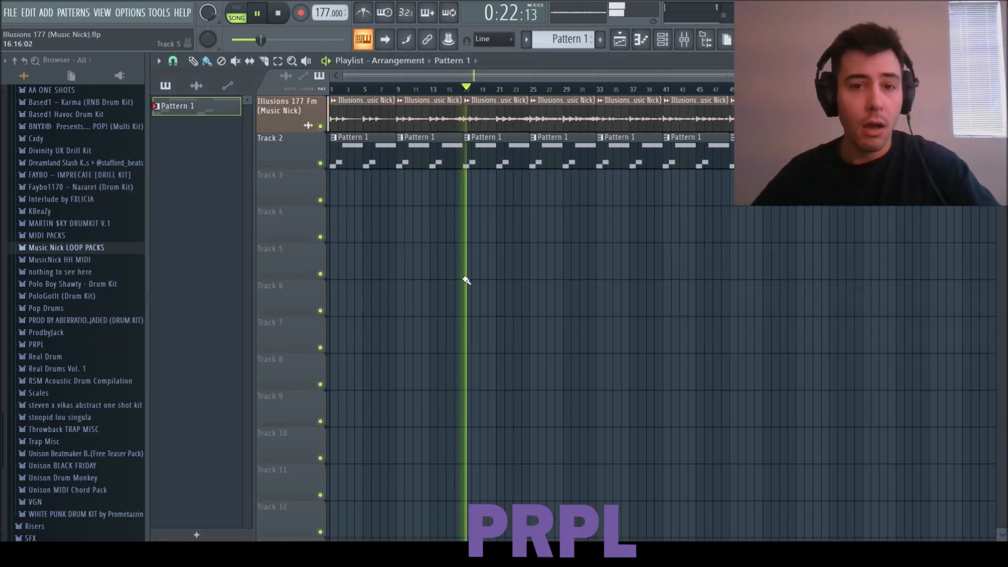
# - Audition snare samples in the Snares folder of the OZ - Secret Bounce Vol.1 kit, including Snare (Scherzinger) and Snare (SeX)
pyautogui.press('F6')
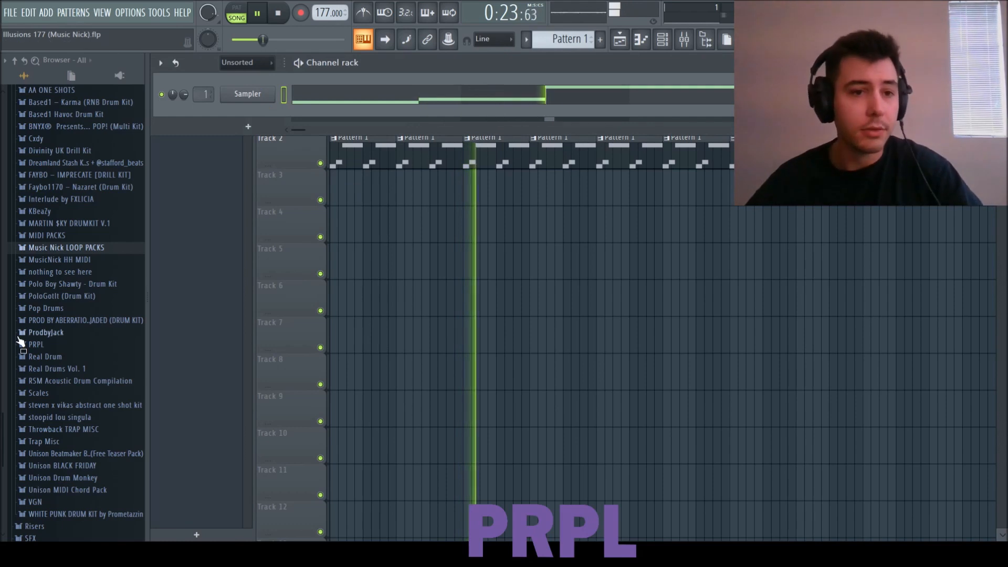
pyautogui.scroll(5, 32, 315)
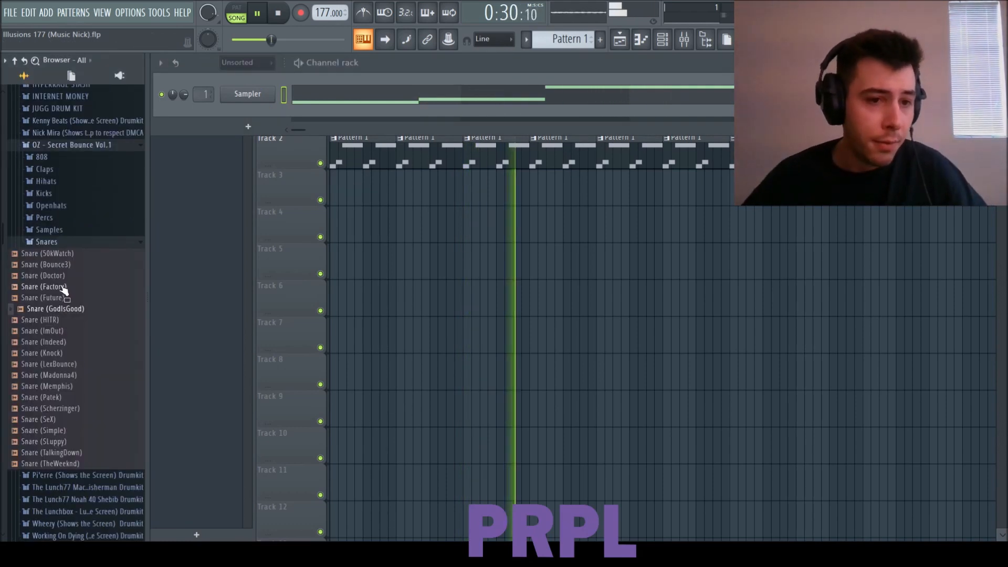
pyautogui.click(58, 264)
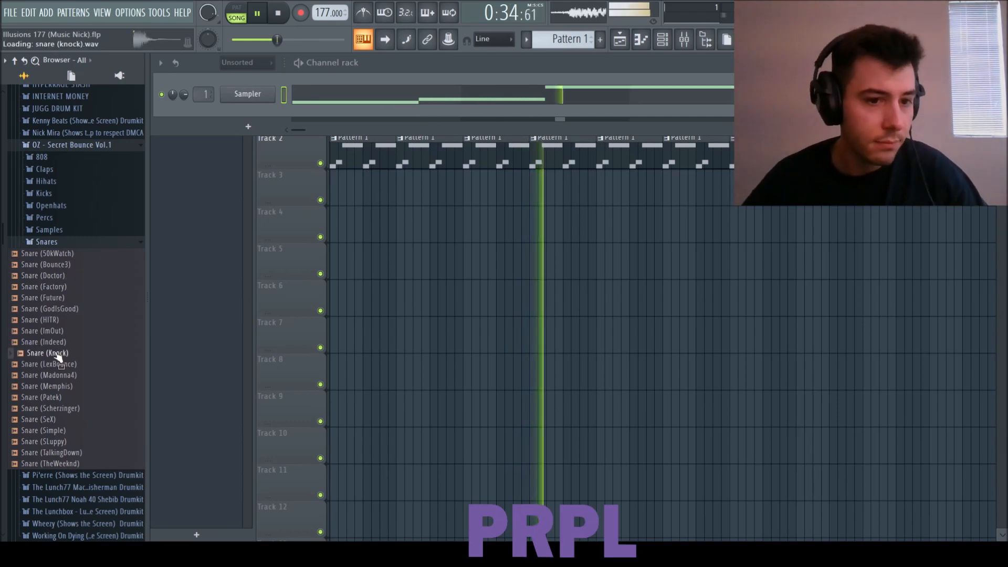
pyautogui.scroll(-5, 63, 315)
pyautogui.click(67, 278)
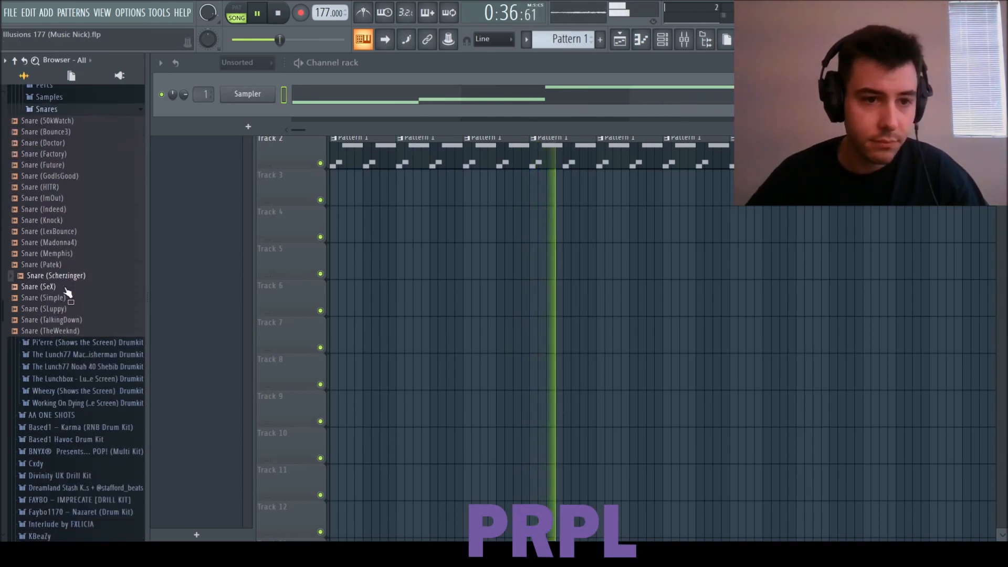
pyautogui.click(67, 287)
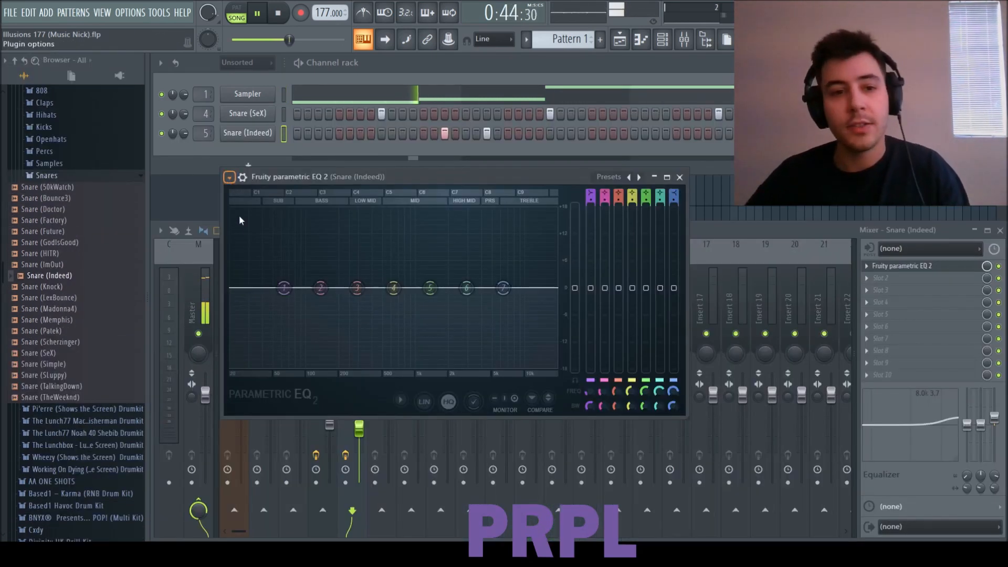
# - High-pass Snare (Indeed) at about 112 Hz in Fruity parametric EQ 2 and raise its mixer high shelf to 4.2 dB
pyautogui.click(405, 289)
pyautogui.moveTo(240, 288); pyautogui.dragTo(323, 287)
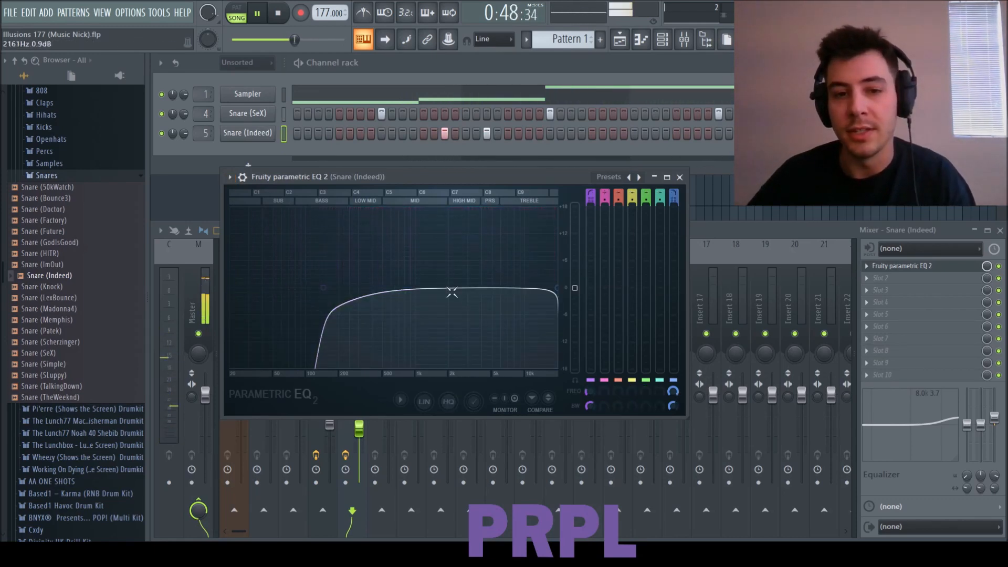
pyautogui.moveTo(326, 288); pyautogui.dragTo(312, 288)
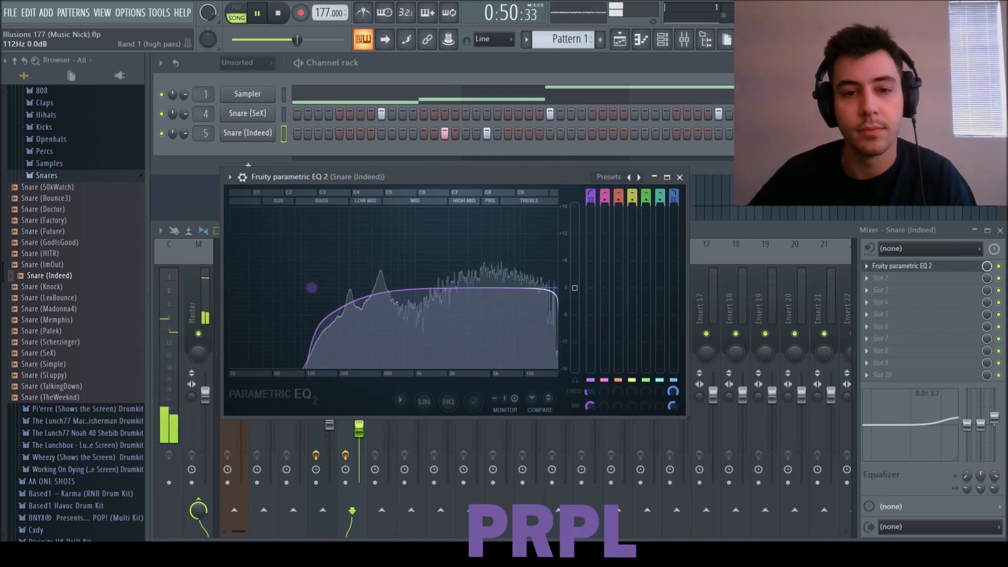
pyautogui.click(680, 178)
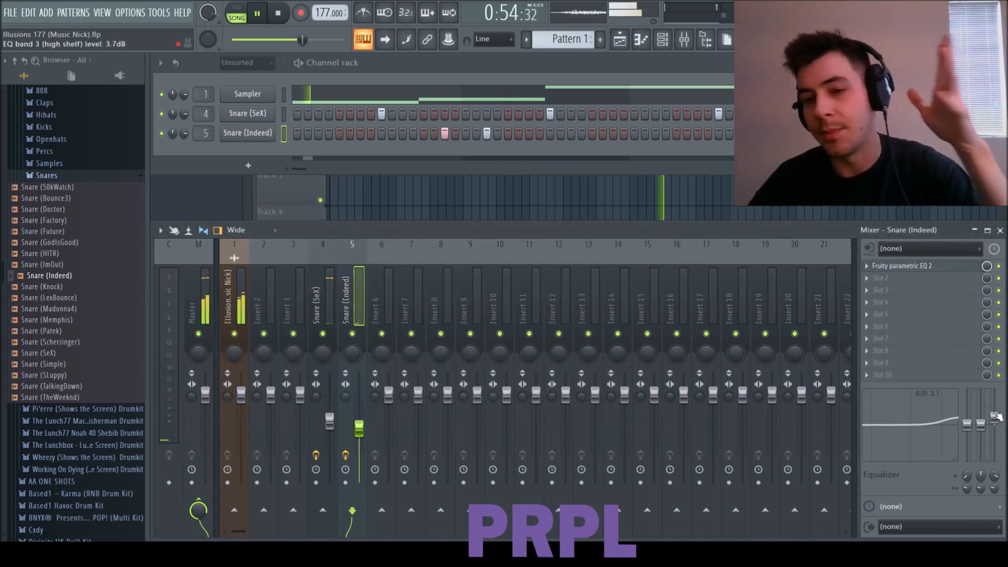
pyautogui.moveTo(994, 418); pyautogui.dragTo(995, 416)
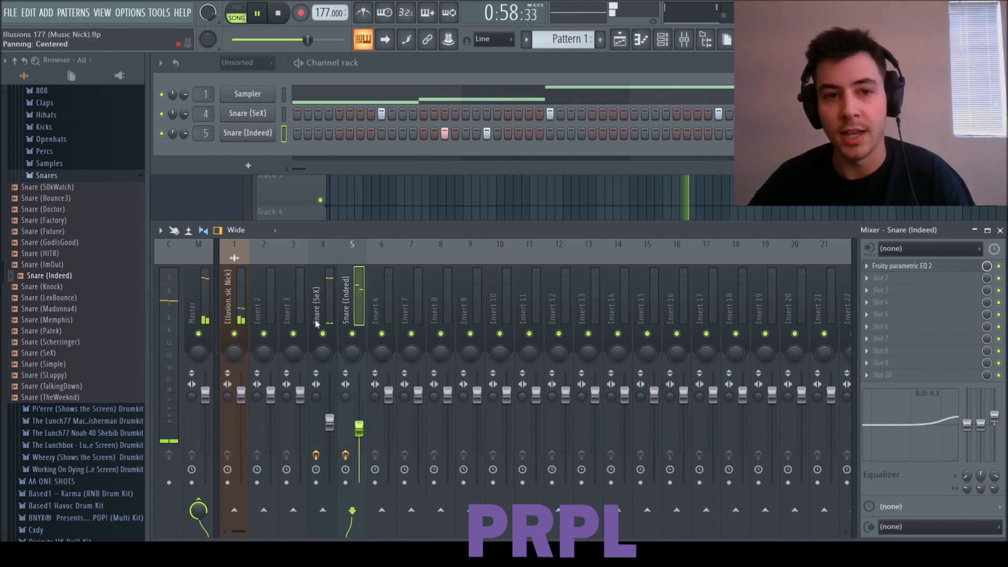
# - In Snare (Indeed)'s sampler settings, set the silence trimming threshold to 60% and the precomputed gain boost to 4%
pyautogui.click(251, 135)
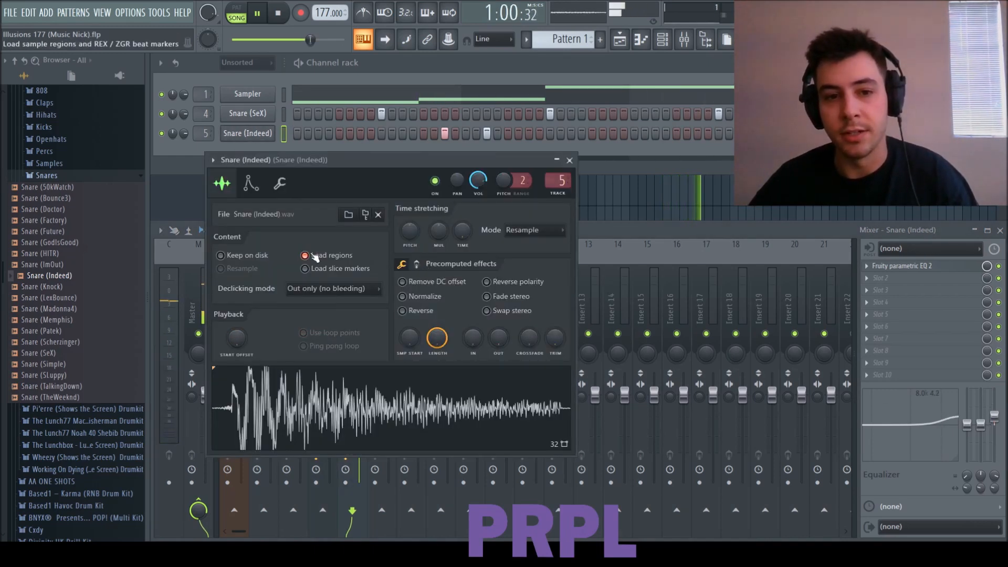
pyautogui.click(403, 297)
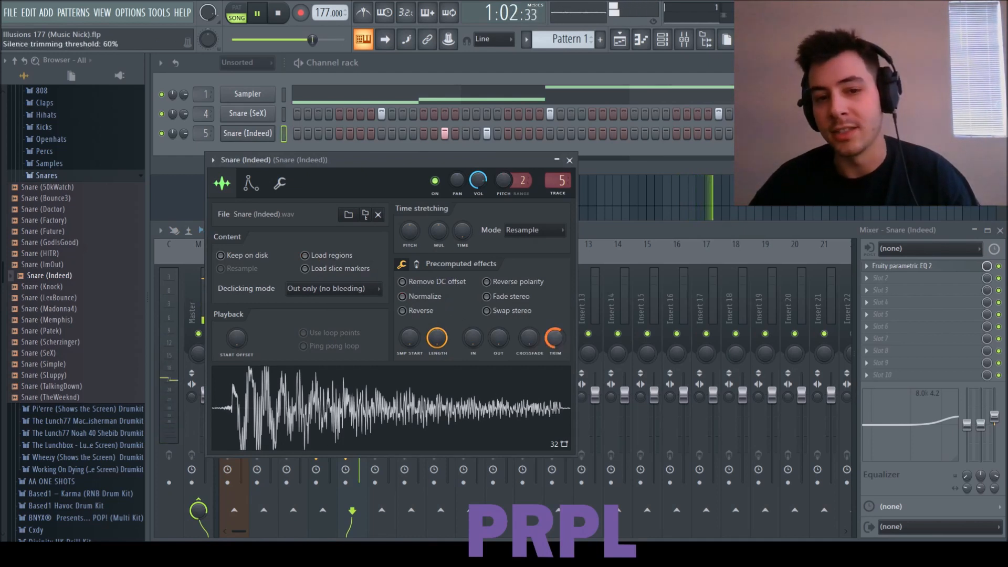
pyautogui.click(417, 265)
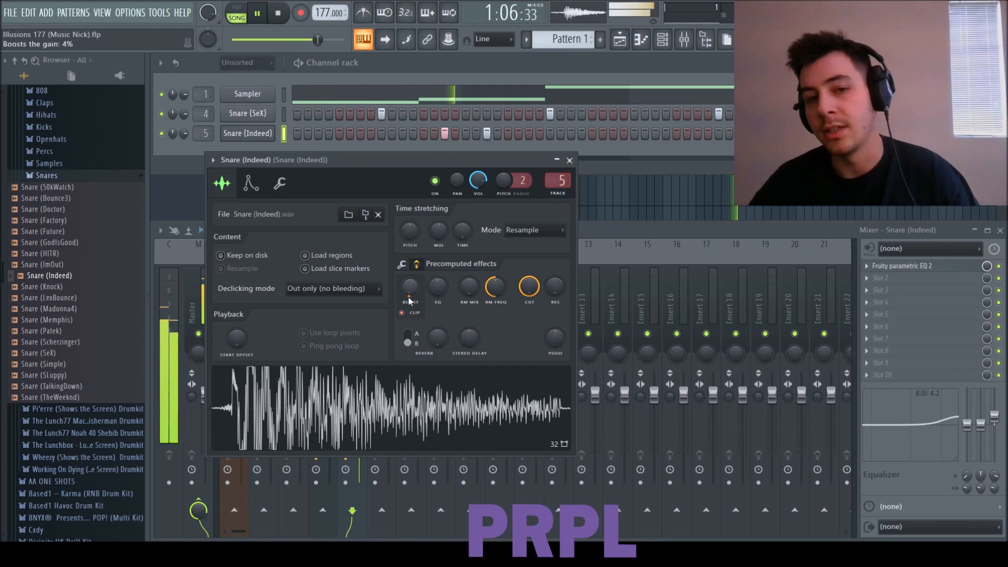
pyautogui.click(570, 160)
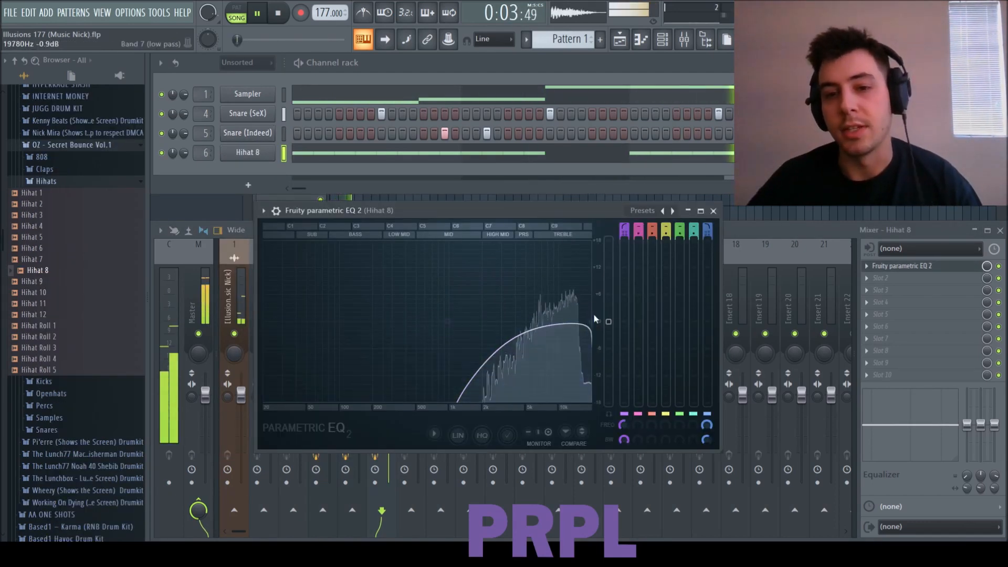
# - Close the Hihat 8 equalizer and review the Hihat 8 notes and velocities in the piano roll
pyautogui.click(713, 211)
pyautogui.click(363, 152)
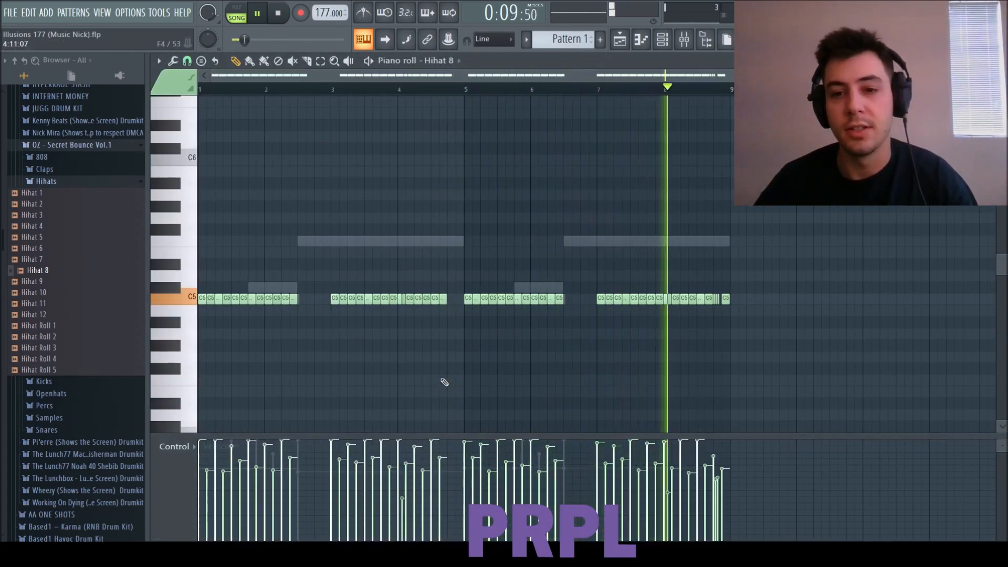
pyautogui.press('Escape')
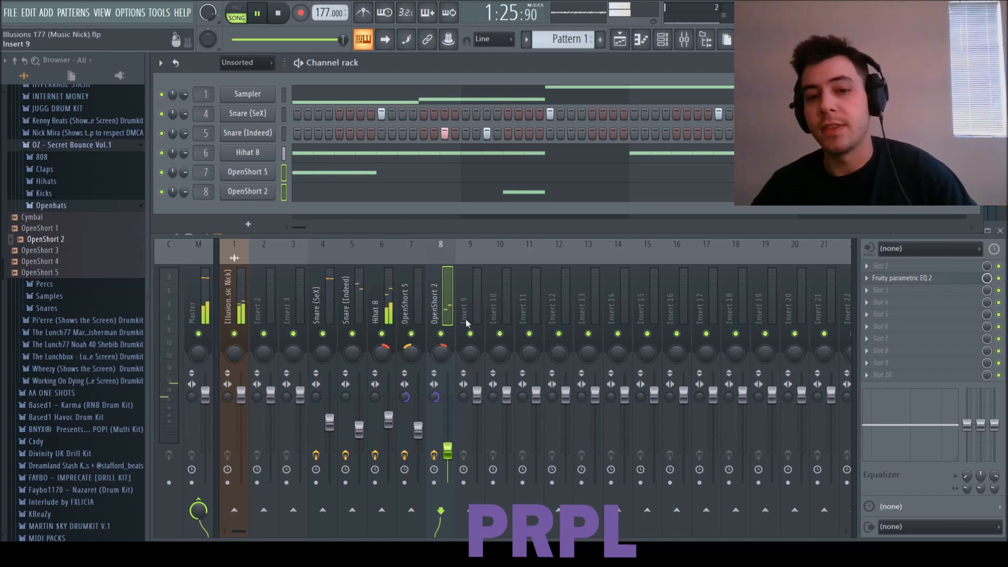
# - Inspect the mixer panning of OpenShort 5, OpenShort 2 and Hihat 8, and the note panning of Snare (Indeed)
pyautogui.click(419, 311)
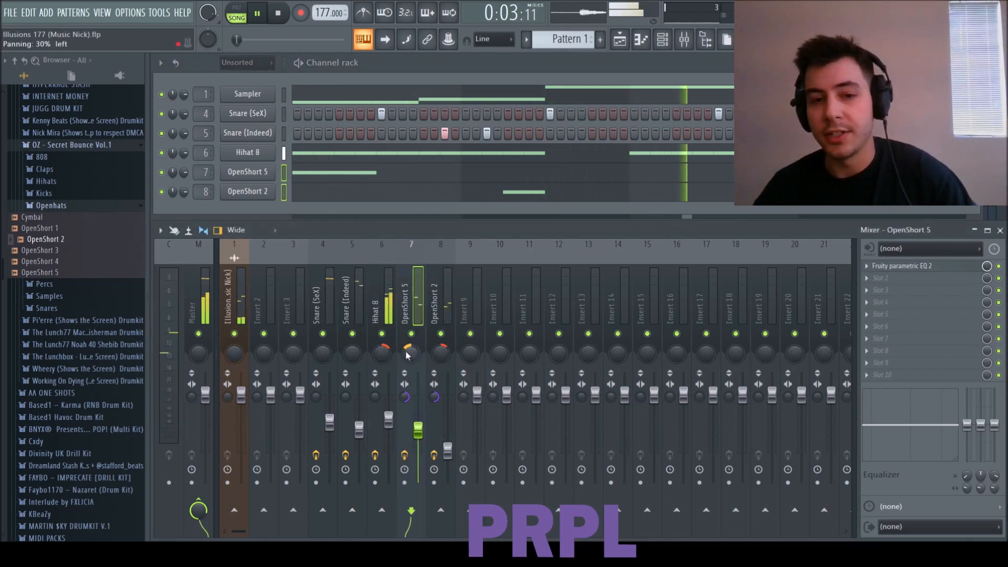
pyautogui.click(443, 318)
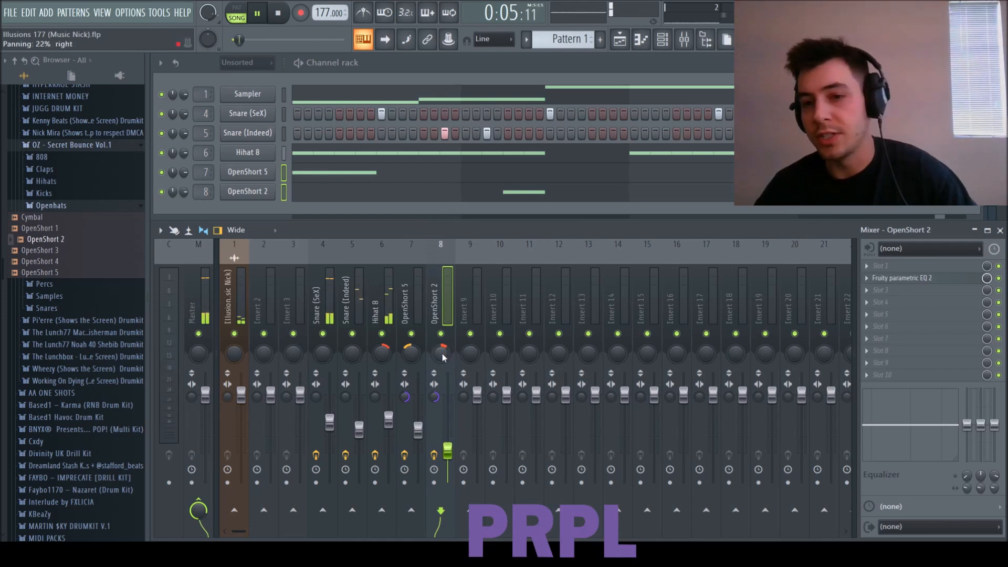
pyautogui.click(394, 310)
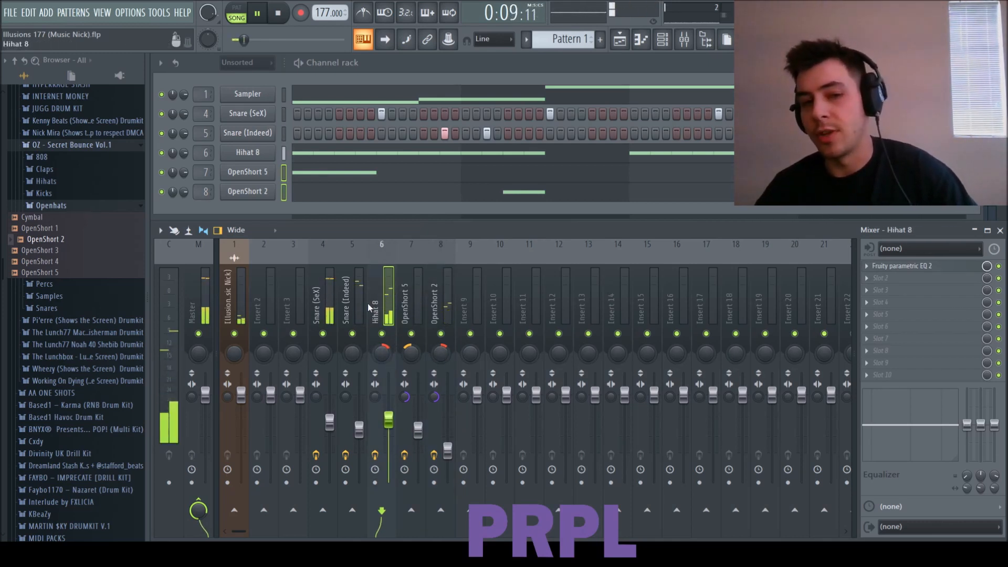
pyautogui.click(357, 381)
pyautogui.press('F7')
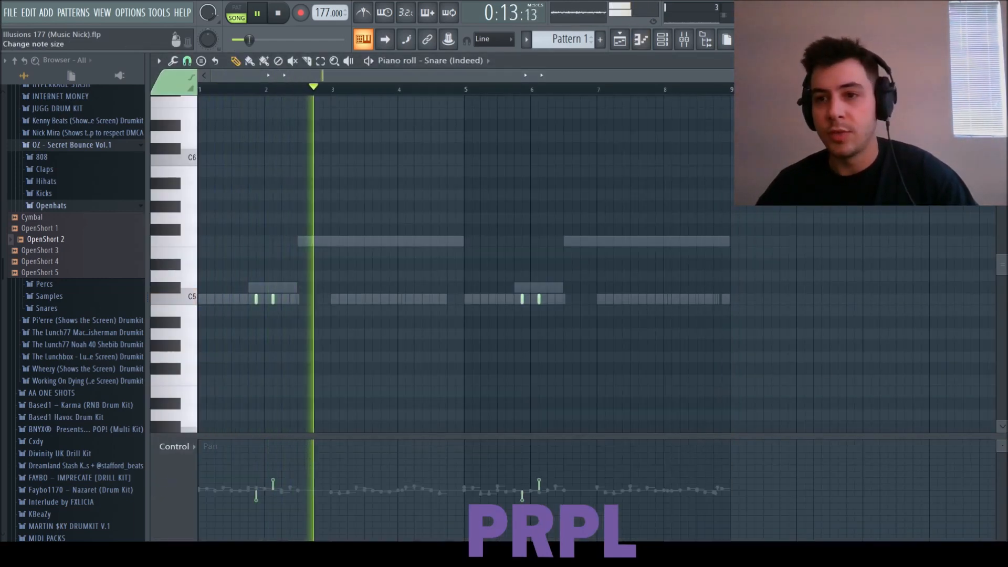
pyautogui.press('F7')
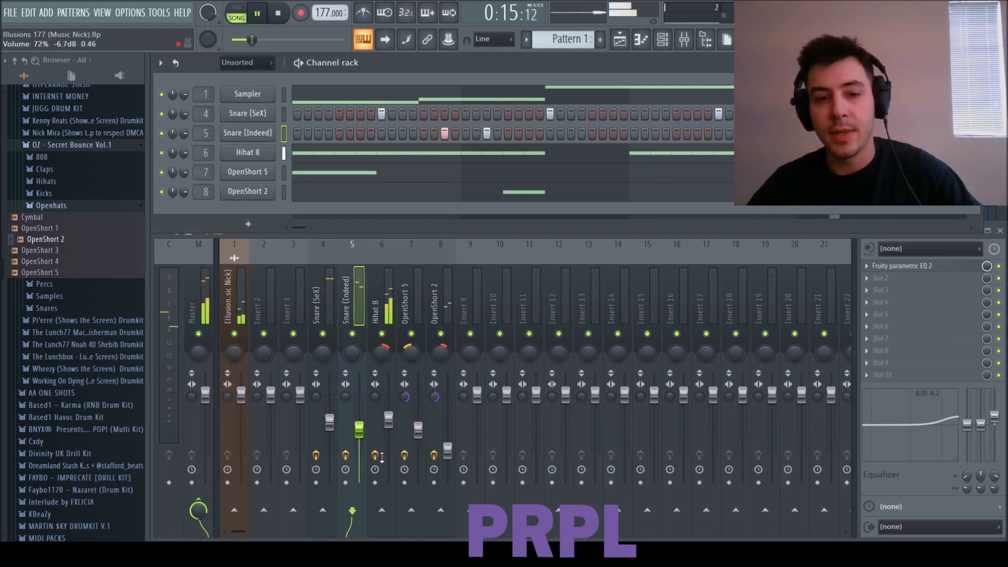
# - Rebalance the mixer by slightly lowering the volumes of Snare (SeX), Snare (Indeed), Hihat 8 and the Illusions loop track
pyautogui.click(325, 310)
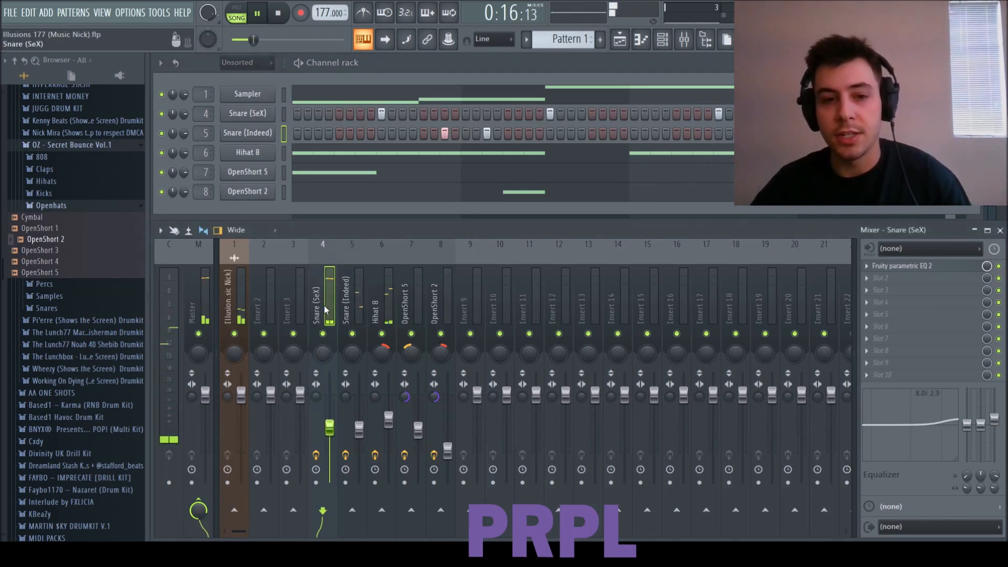
pyautogui.click(359, 429)
pyautogui.click(388, 419)
pyautogui.click(418, 430)
pyautogui.click(448, 450)
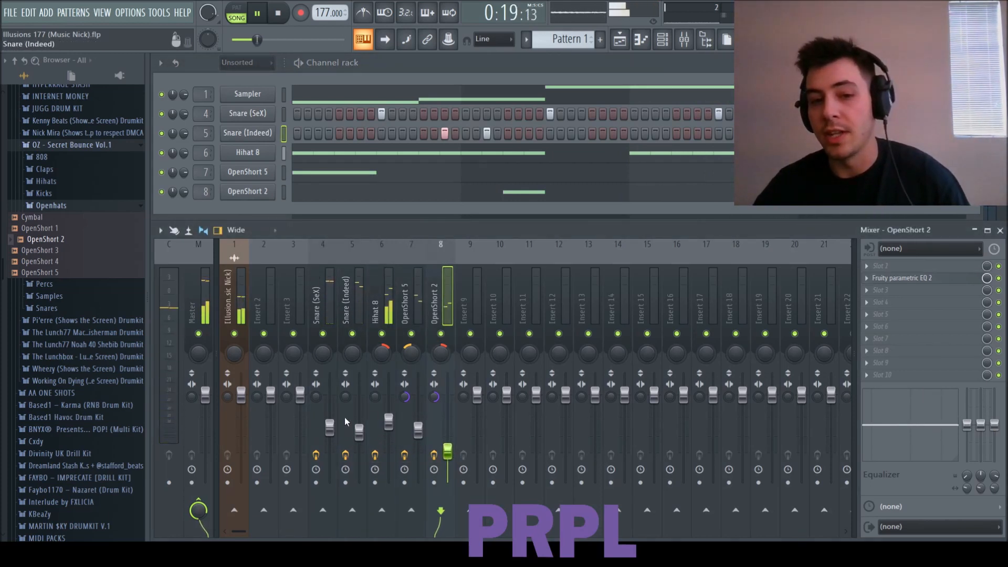
pyautogui.click(359, 431)
pyautogui.click(330, 428)
pyautogui.click(241, 395)
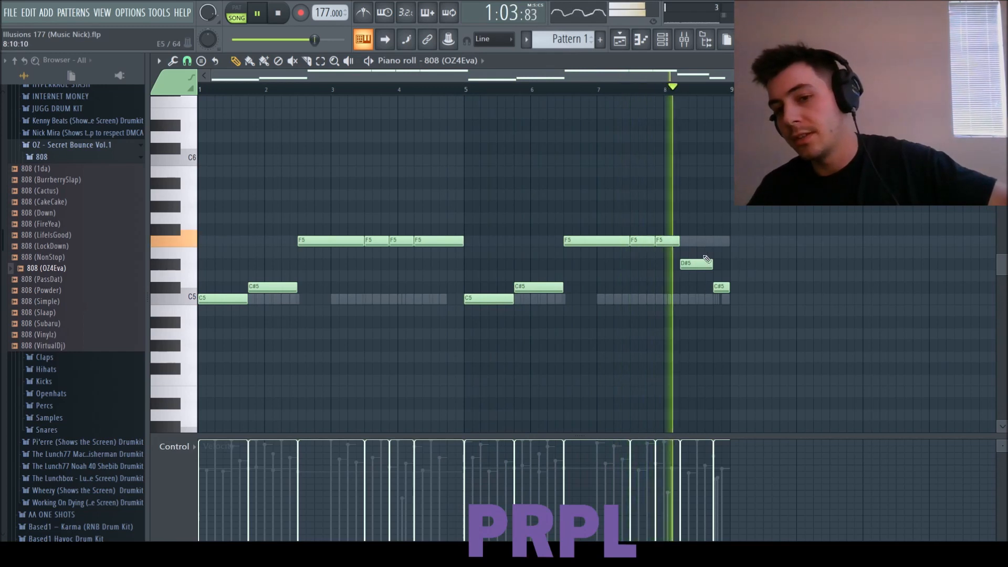
# - Leave the 808 (OZ4Eva) piano roll for the channel rack and mixer, and collapse the kit's 808 sample folder
pyautogui.click(1000, 61)
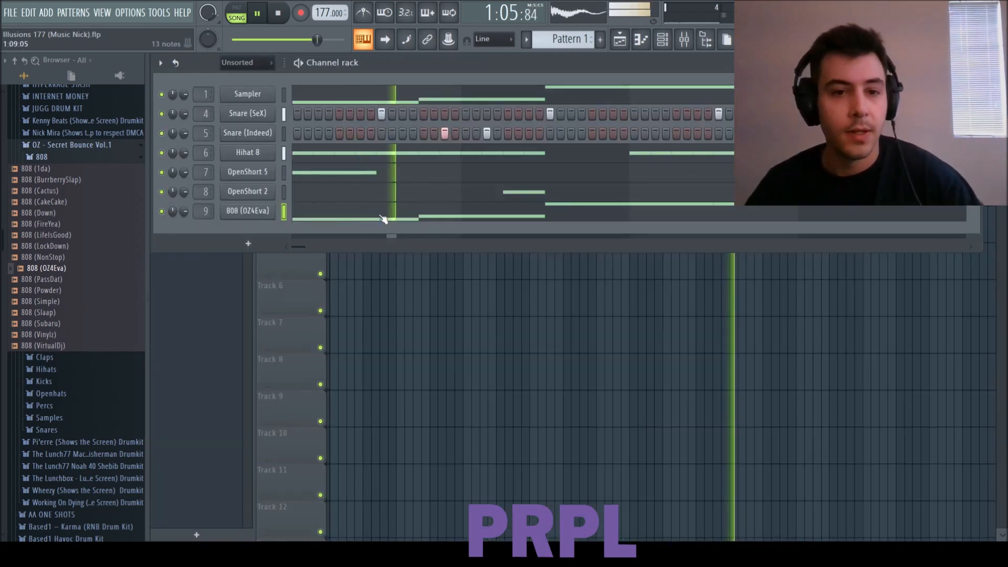
pyautogui.press('F9')
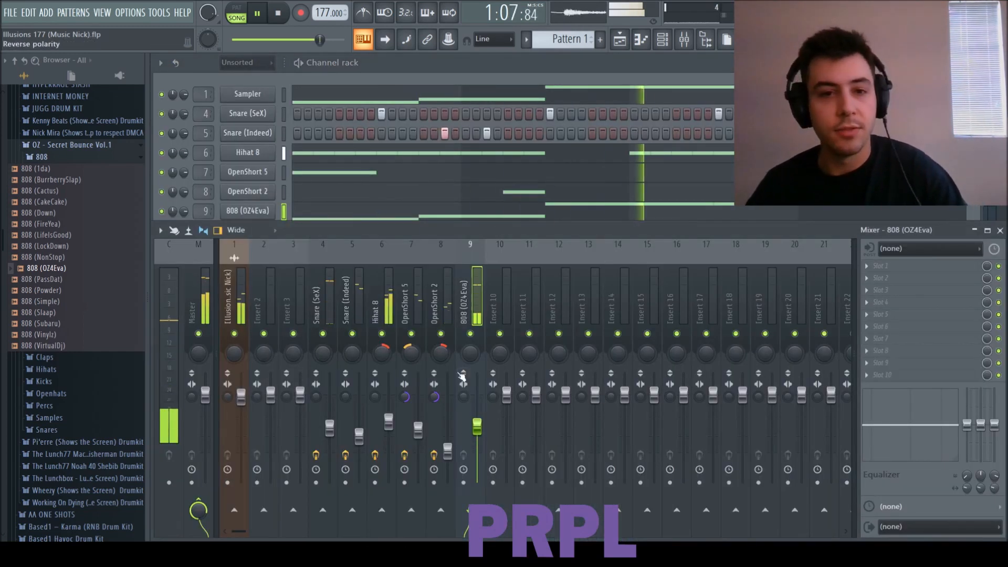
pyautogui.click(407, 66)
pyautogui.click(60, 159)
pyautogui.click(59, 159)
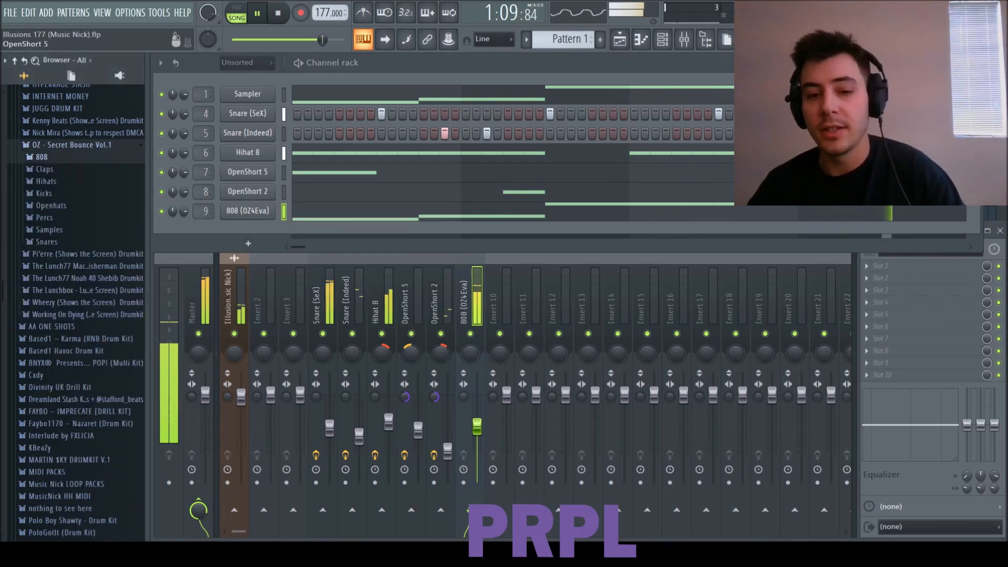
# - Stop playback with the 808 (OZ4Eva) mixer track muted and open the kit's Kicks folder
pyautogui.press('space')
pyautogui.press('F9')
pyautogui.click(436, 66)
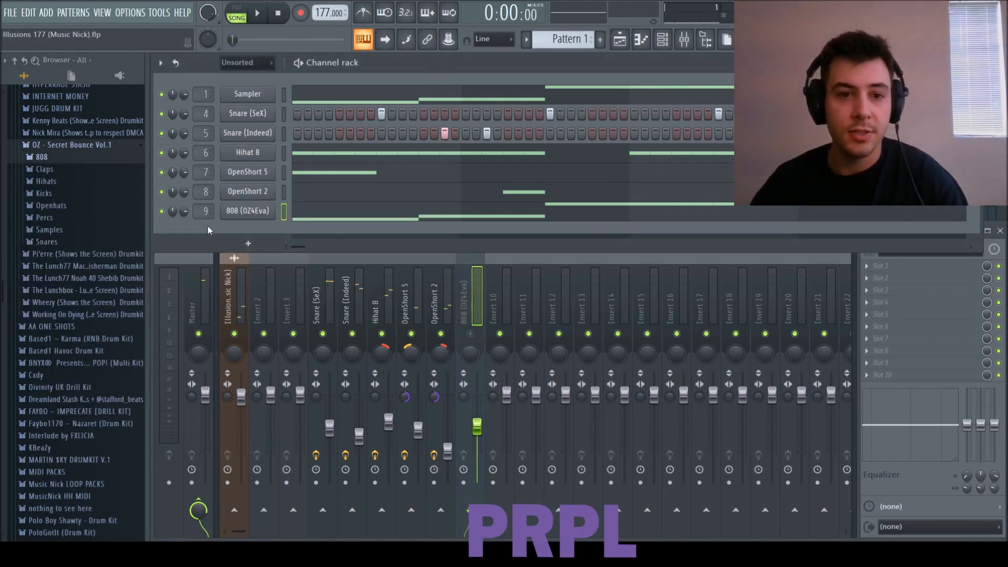
pyautogui.click(44, 194)
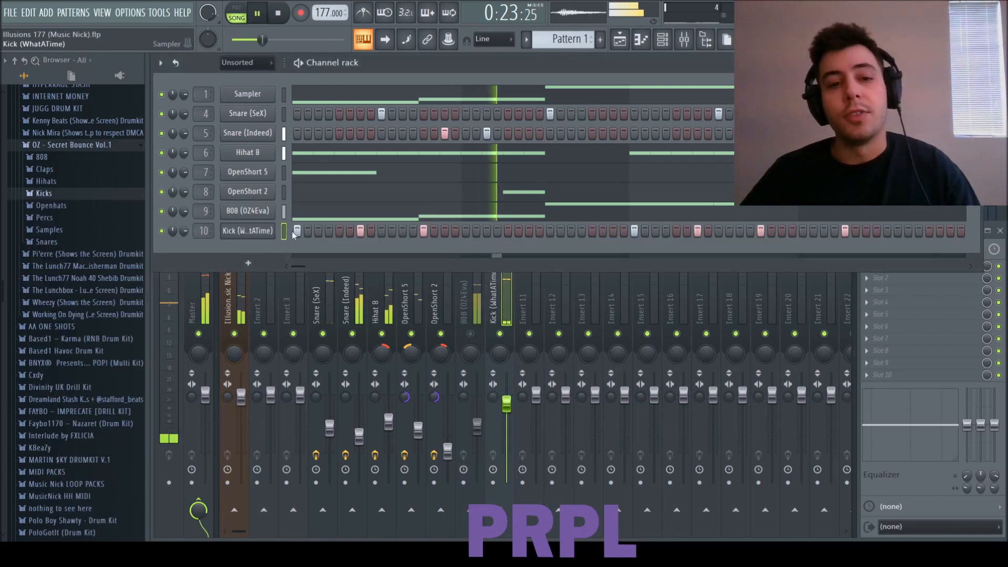
# - Review the Kick (WhatATime) notes in the piano roll and unmute the 808 (OZ4Eva) mixer track
pyautogui.press('F7')
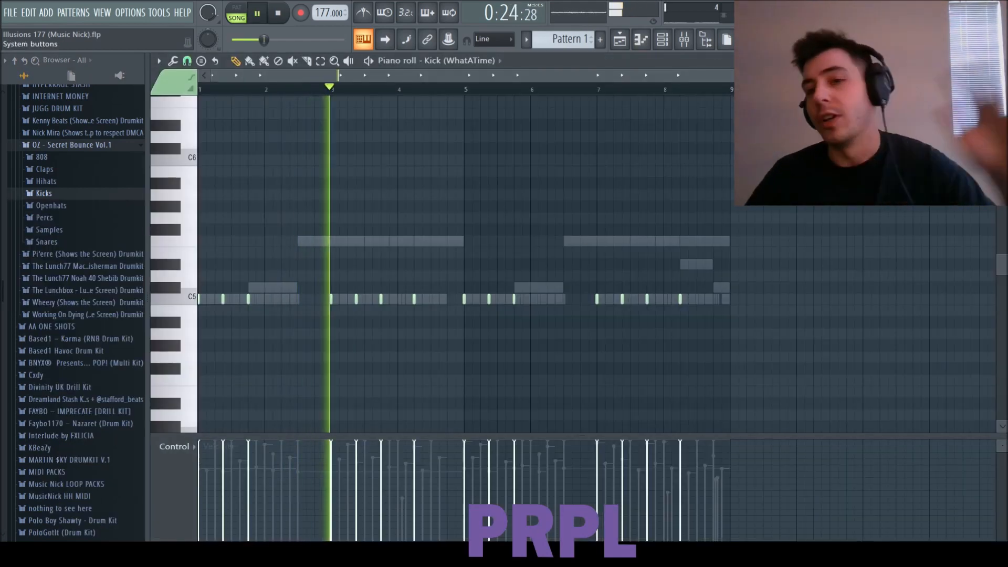
pyautogui.click(1001, 60)
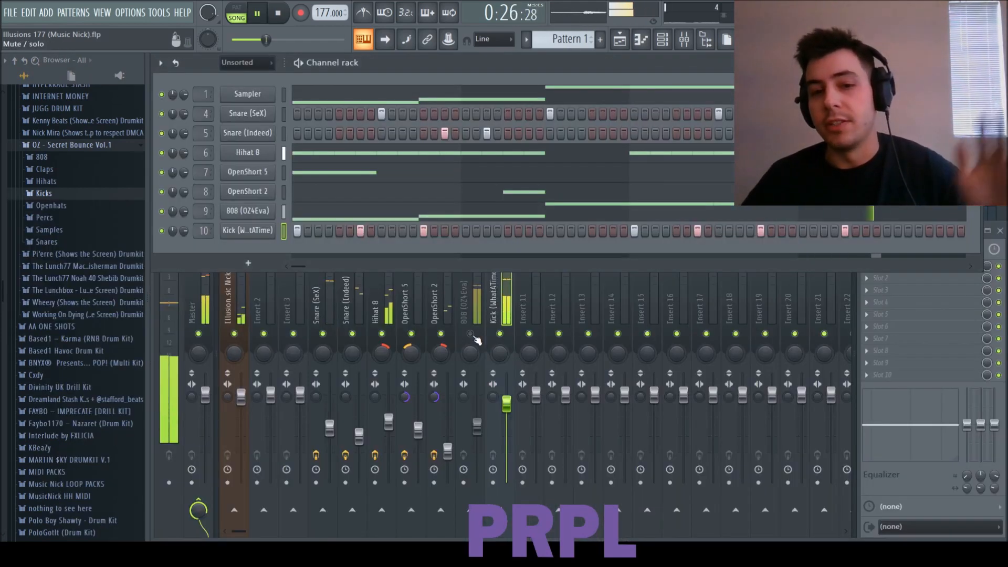
pyautogui.click(472, 335)
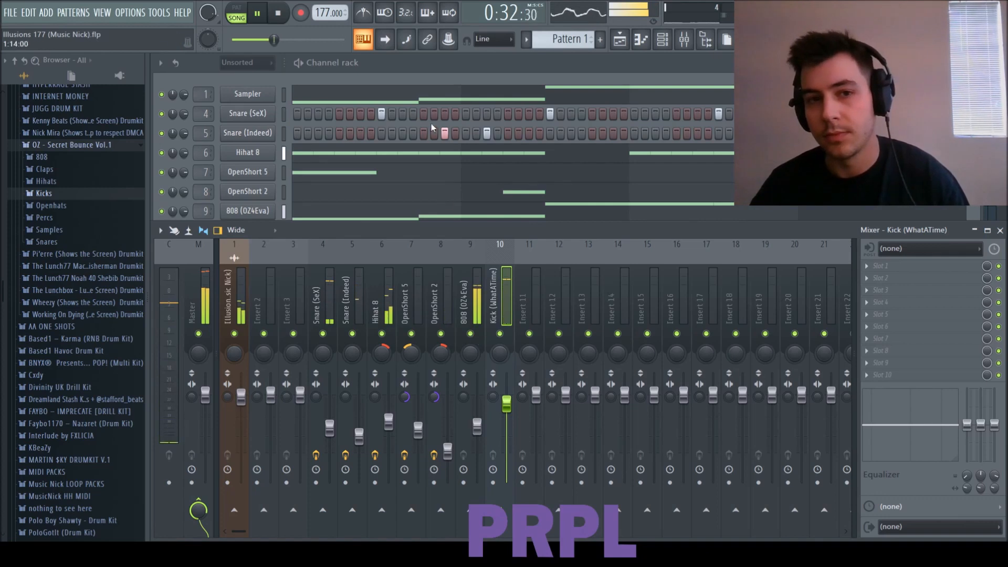
# - Rework the Kick (WhatATime) notes in bars 1 to 4 of the piano roll and duplicate them into bars 5 to 8
pyautogui.click(428, 77)
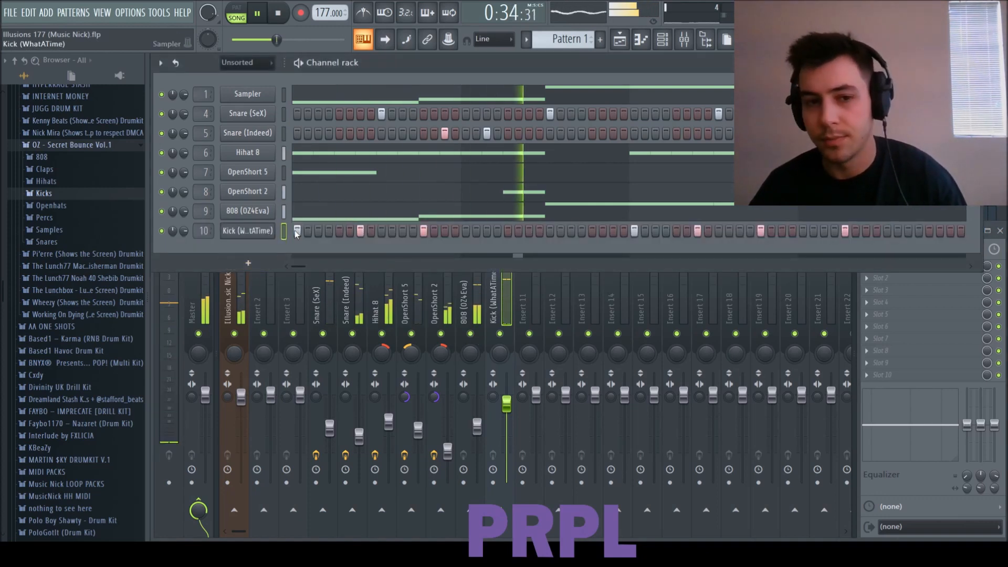
pyautogui.press('F7')
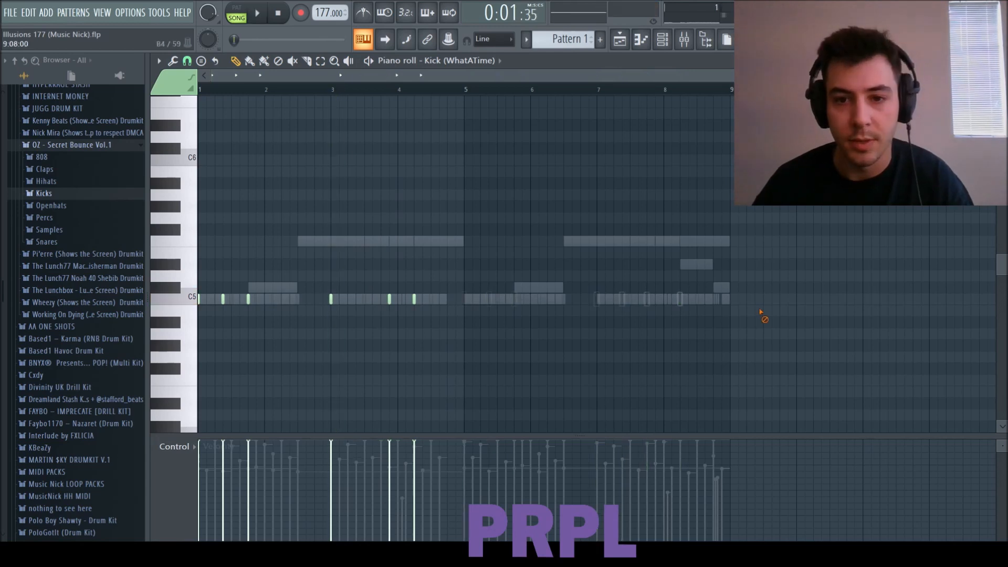
pyautogui.press('space')
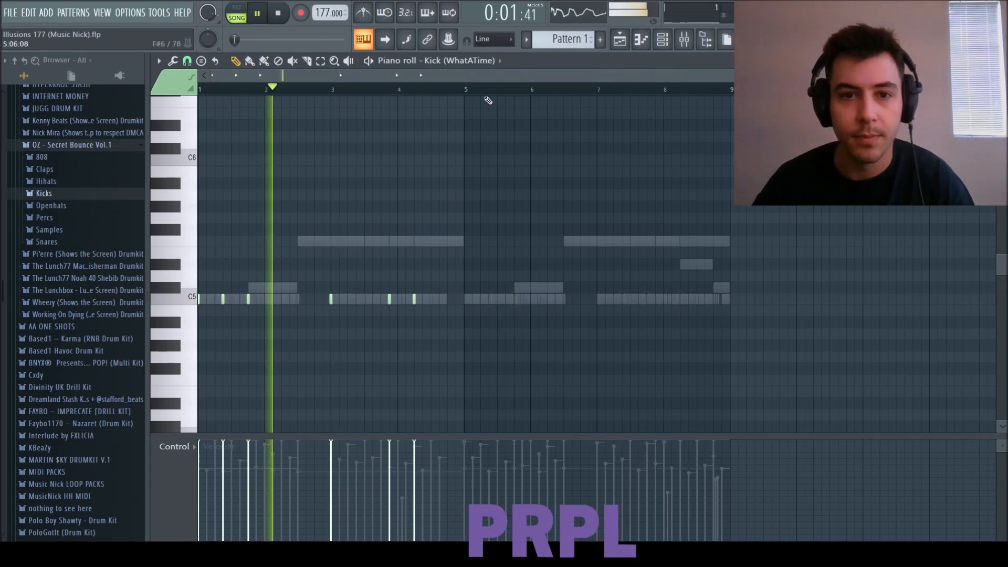
pyautogui.hotkey('ctrl', 'a')
pyautogui.hotkey('ctrl', 'b')
pyautogui.keyDown('ctrl'); pyautogui.click(588, 215); pyautogui.keyUp('ctrl')
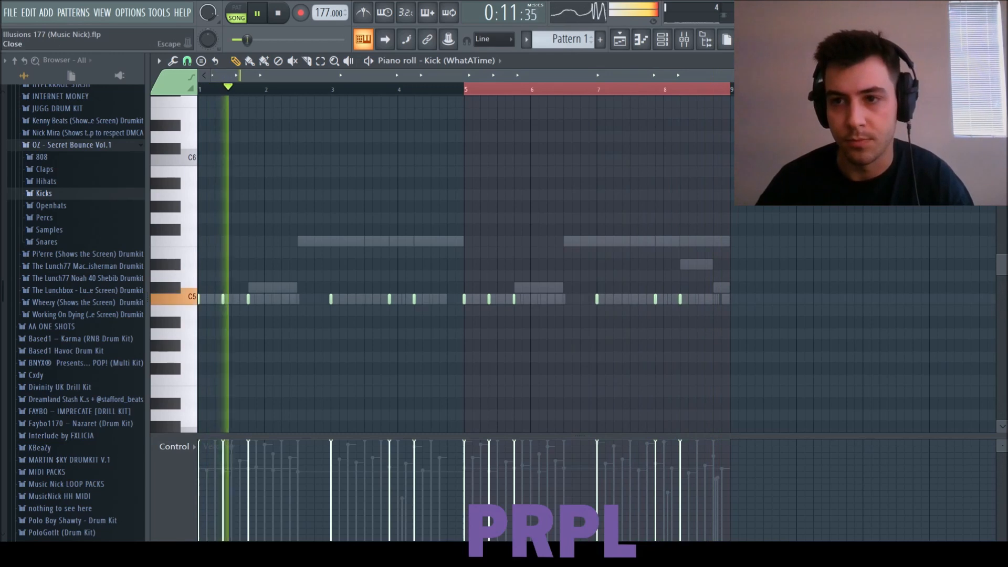
# - Leave the kick piano roll, solo the 808 (OZ4Eva) mixer track and set its volume to 67% (-8.0 dB) during playback
pyautogui.click(1000, 61)
pyautogui.press('space')
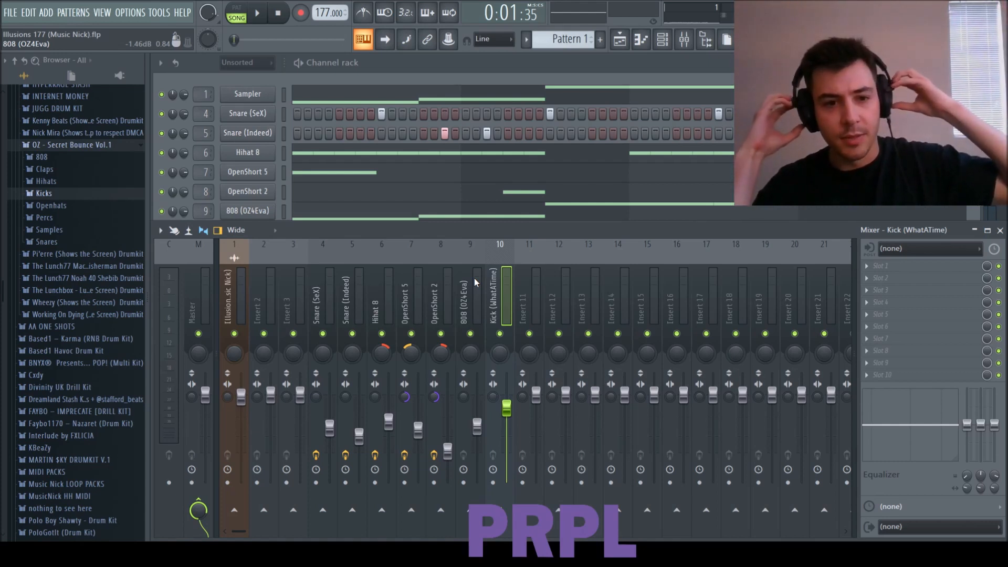
pyautogui.click(471, 318)
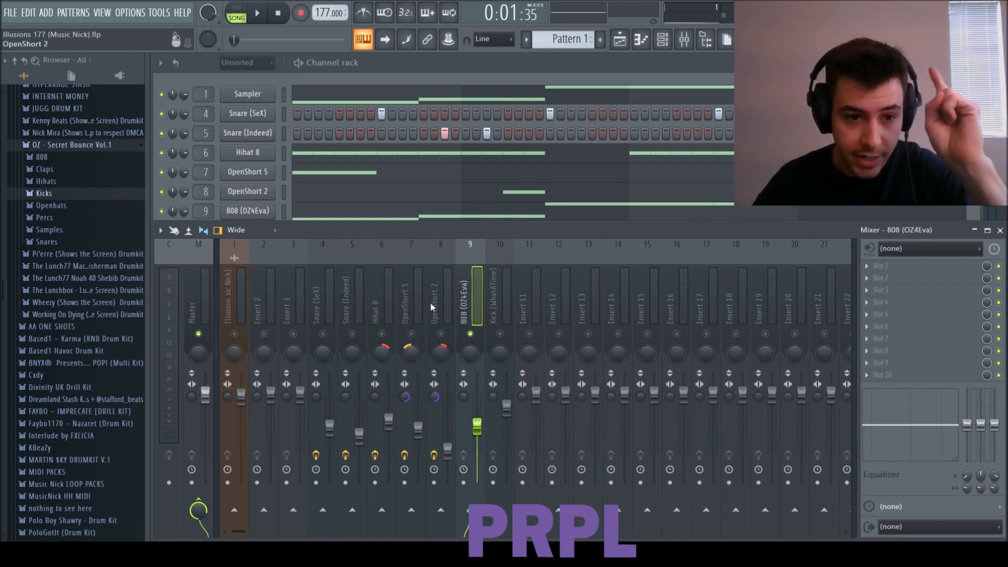
pyautogui.press('space')
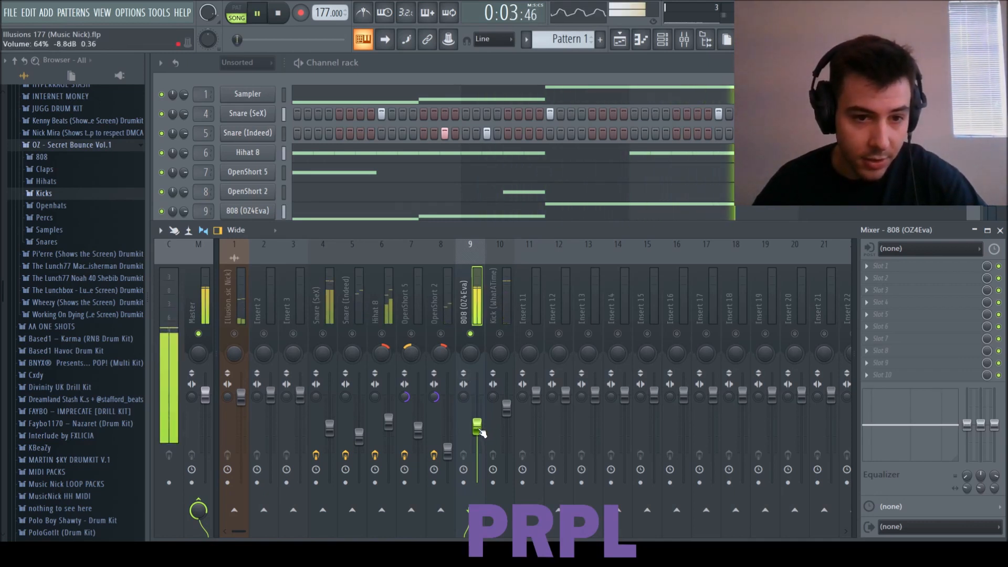
pyautogui.moveTo(479, 432); pyautogui.dragTo(478, 426)
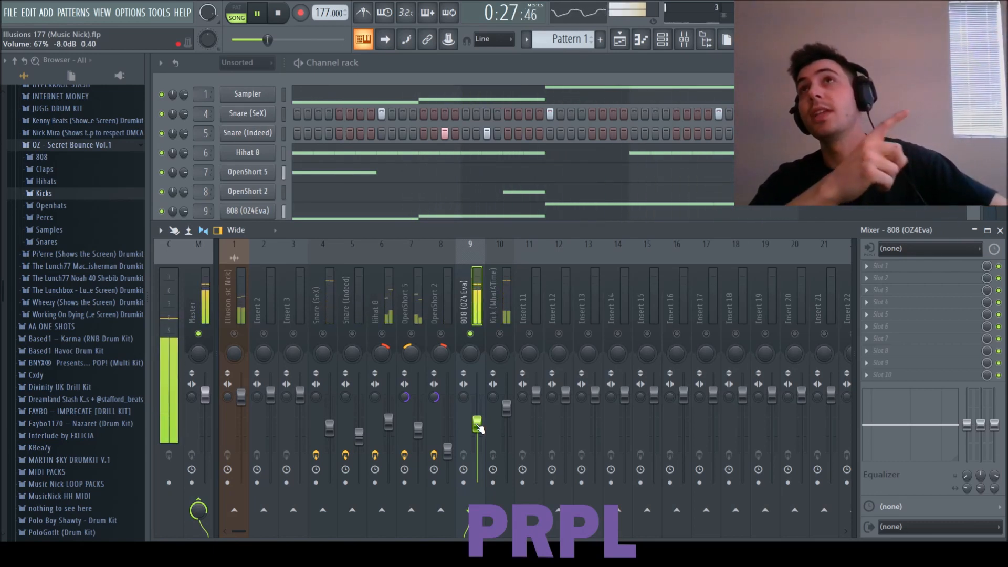
pyautogui.click(478, 334)
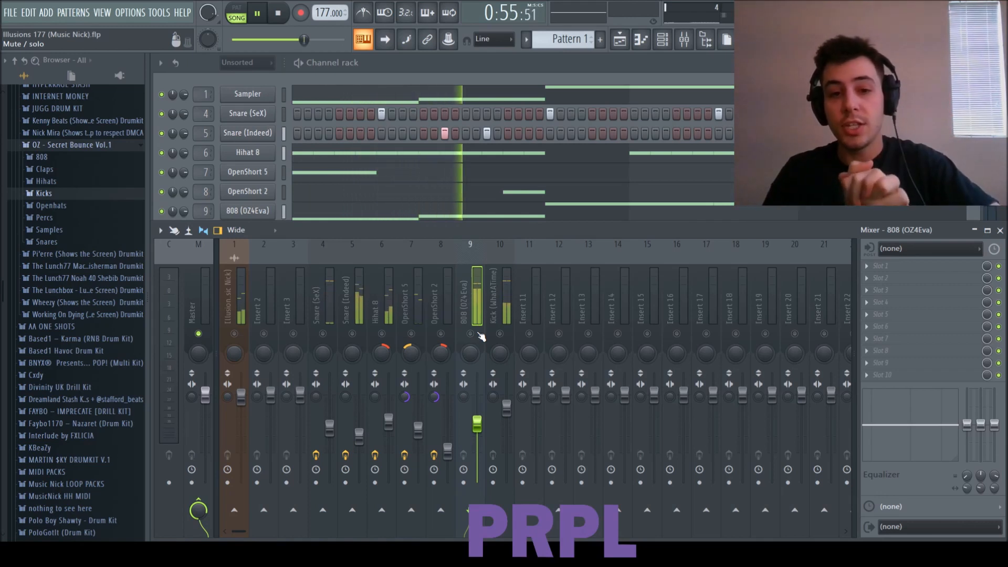
pyautogui.click(470, 334)
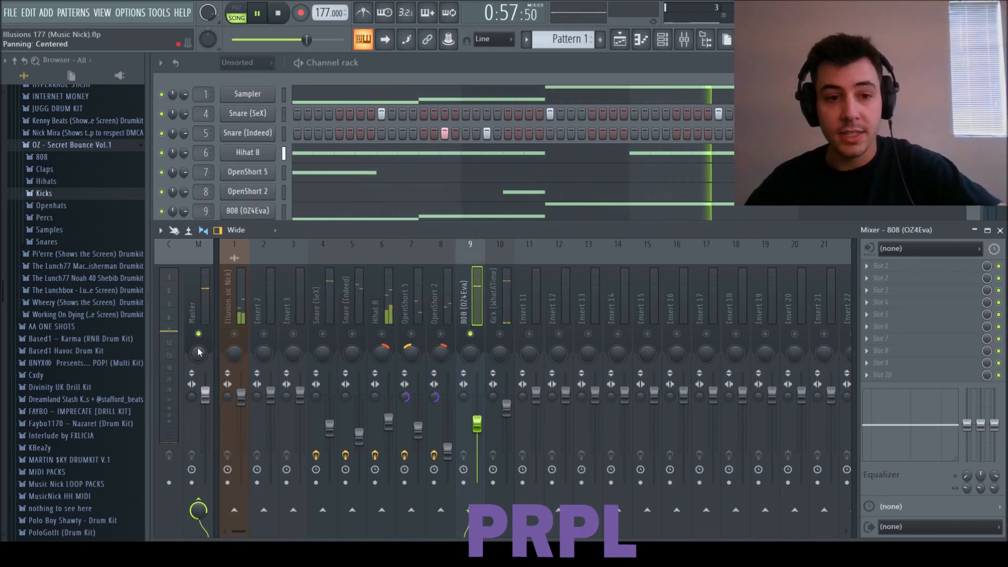
# - Unmute the Kick (WhatATime) mixer track alongside the 808 and set its volume to 83% (-3.9 dB)
pyautogui.click(500, 334)
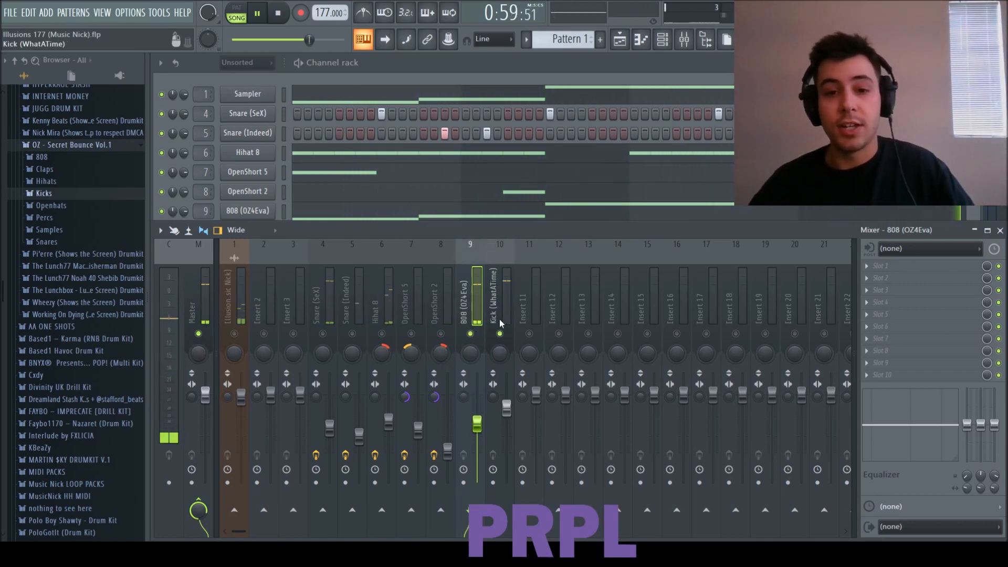
pyautogui.moveTo(509, 412); pyautogui.dragTo(508, 413)
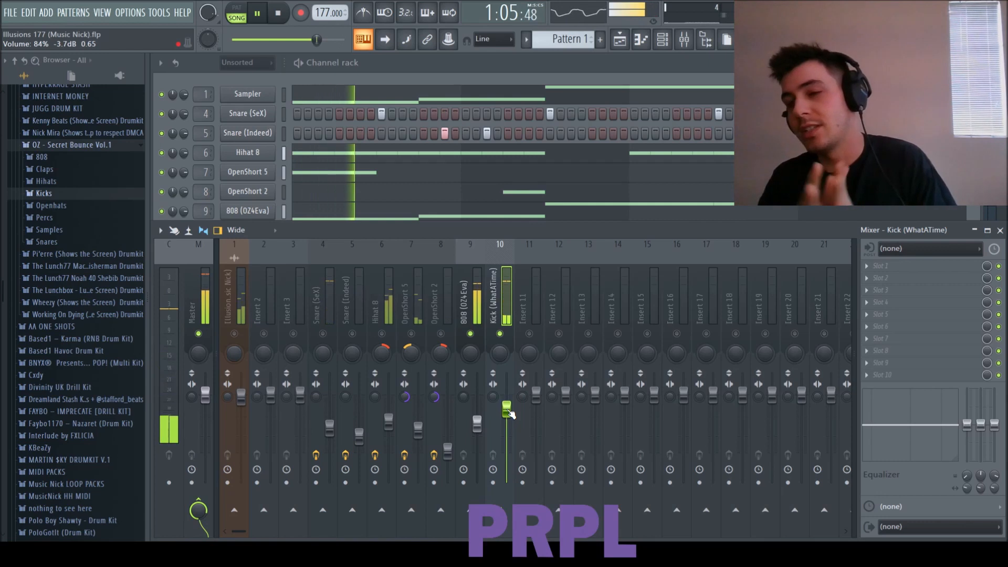
pyautogui.moveTo(509, 412); pyautogui.dragTo(509, 413)
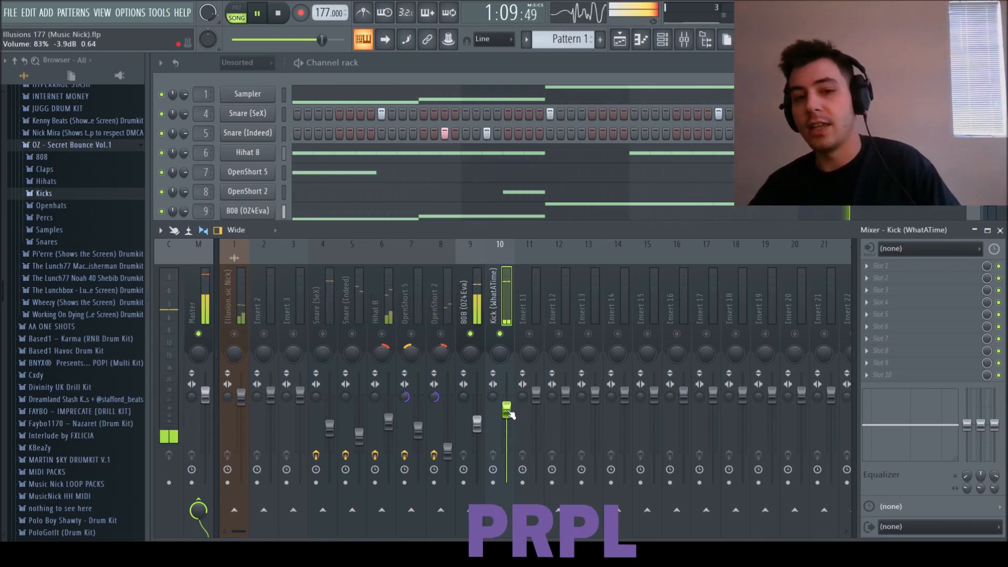
pyautogui.click(468, 301)
pyautogui.click(494, 300)
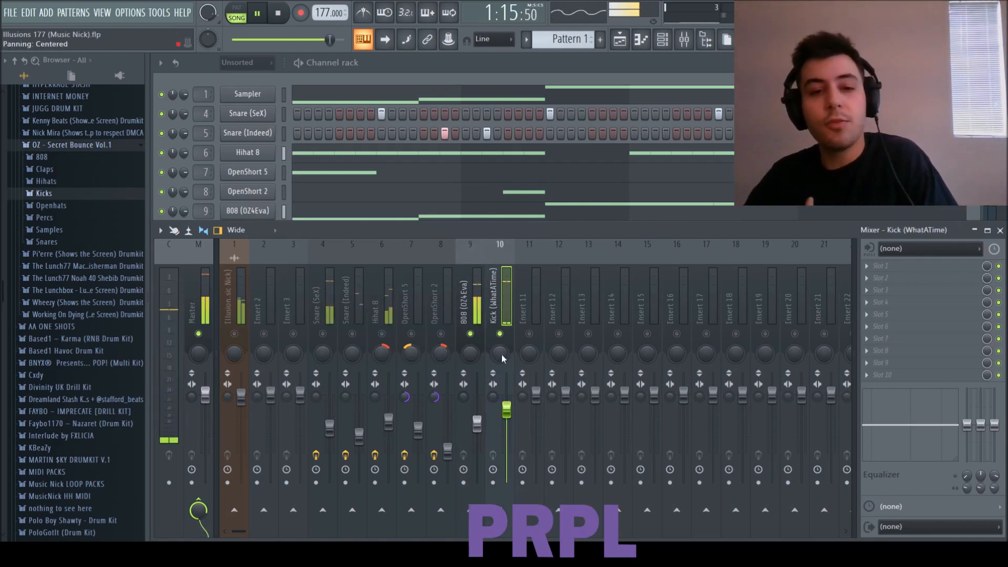
# - Unmute both snare tracks and set Snare (SeX) to 47% (-13.7 dB) and Snare (Indeed) to 32% (-18.8 dB)
pyautogui.click(322, 443)
pyautogui.moveTo(330, 428); pyautogui.dragTo(338, 438)
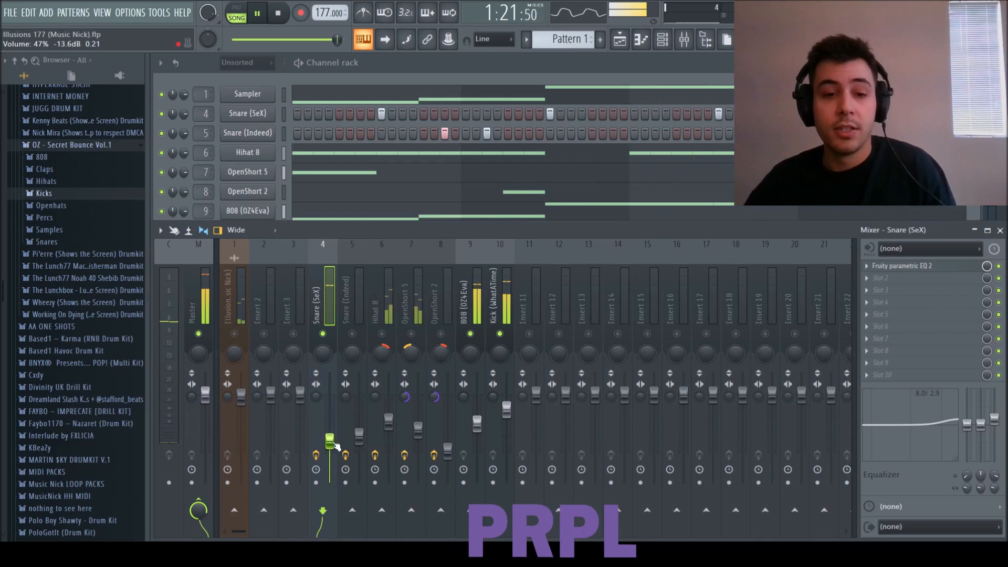
pyautogui.moveTo(359, 436); pyautogui.dragTo(360, 442)
pyautogui.click(330, 444)
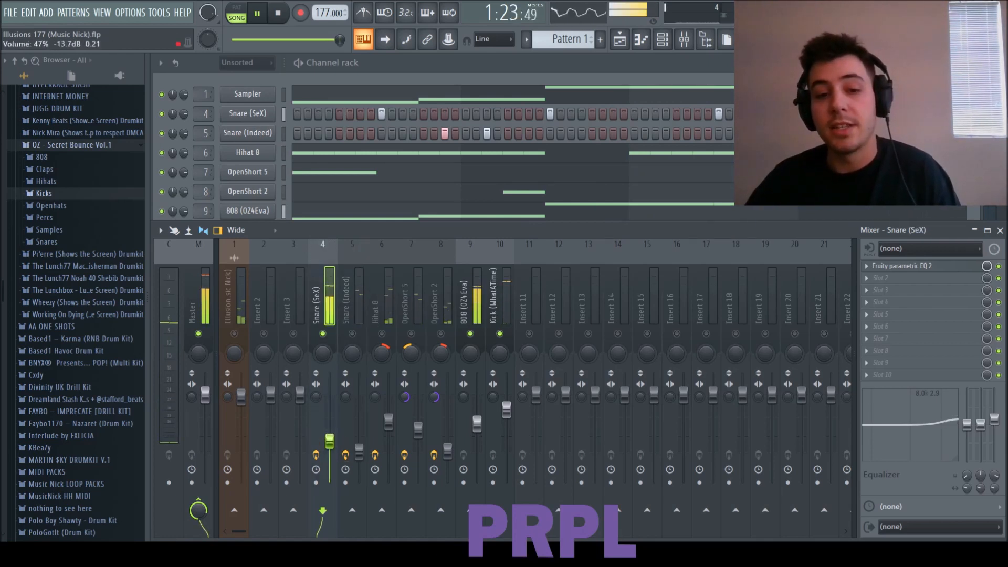
pyautogui.click(359, 452)
pyautogui.click(332, 443)
pyautogui.click(355, 325)
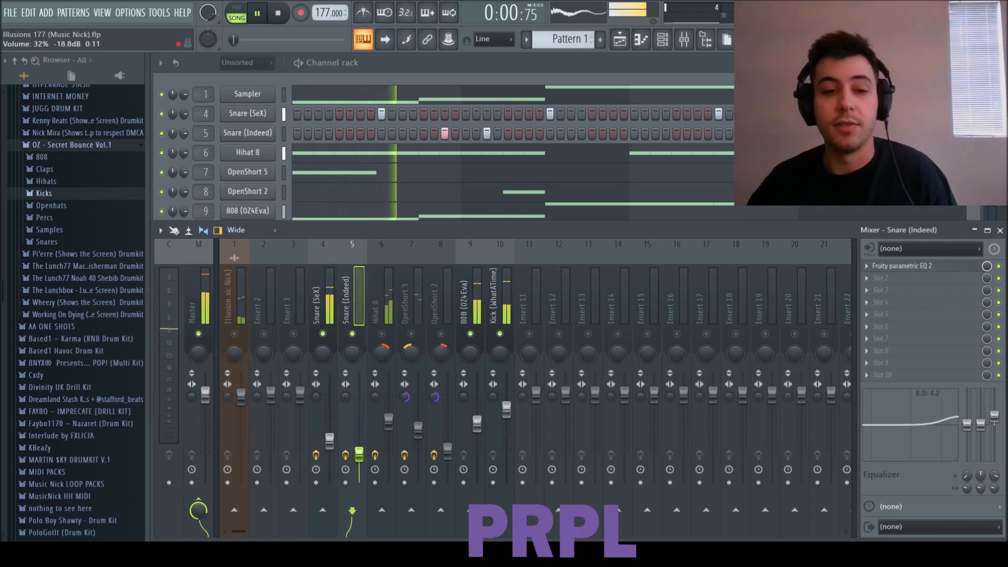
# - Compare the levels of Snare (SeX) and Snare (Indeed) against the 808 (OZ4Eva) track during playback
pyautogui.click(329, 441)
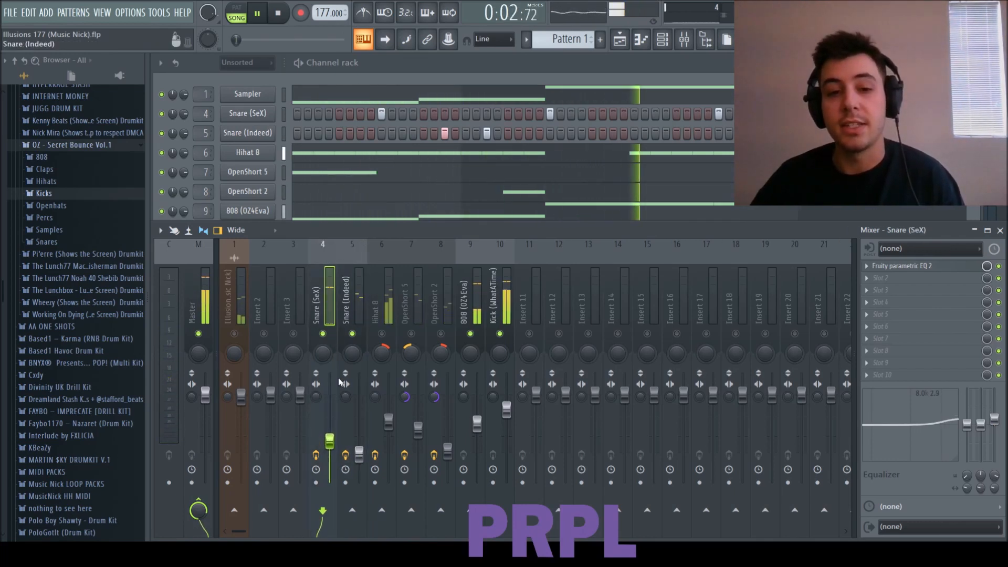
pyautogui.click(351, 307)
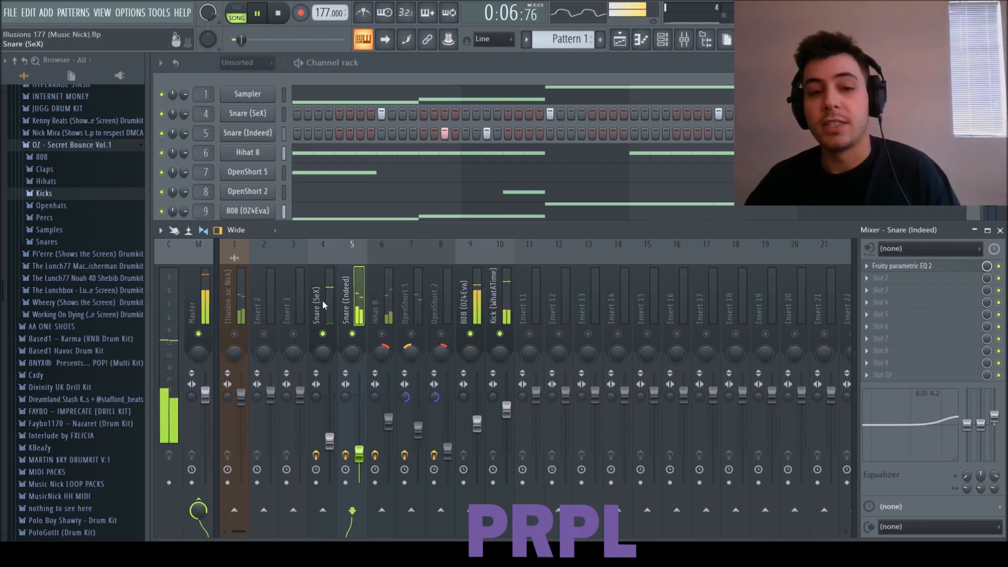
pyautogui.press('Left')
pyautogui.click(472, 300)
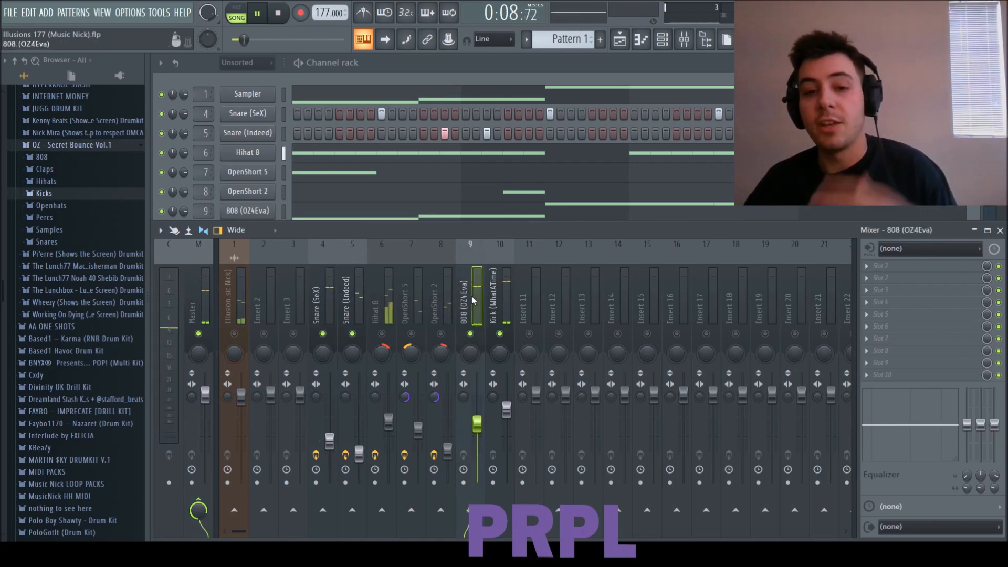
pyautogui.press('Right')
pyautogui.click(322, 304)
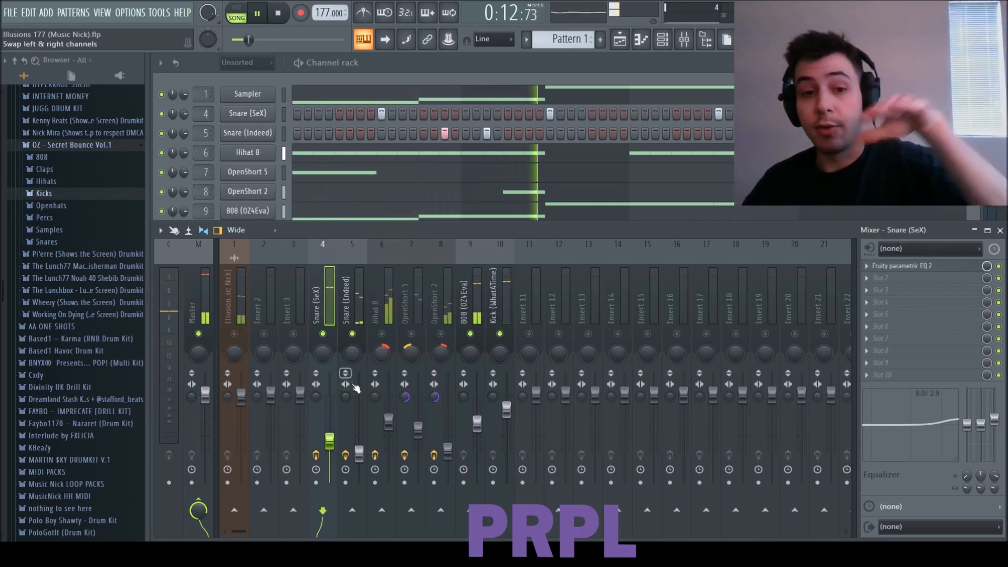
pyautogui.click(352, 333)
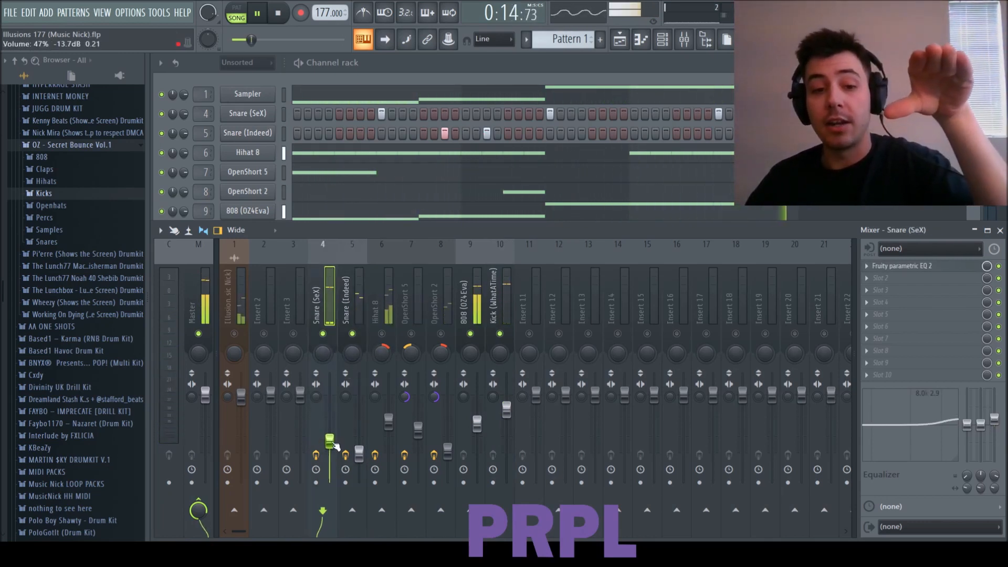
# - Unmute the Hihat 8 mixer track and set its volume to 56% (-11.1 dB), comparing it with Snare (SeX)
pyautogui.click(391, 300)
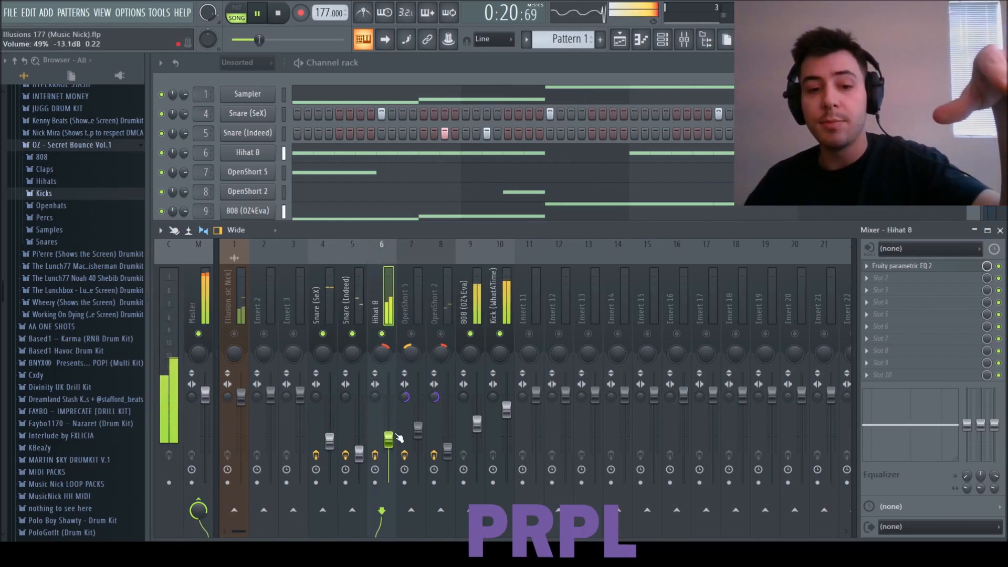
pyautogui.moveTo(389, 437); pyautogui.dragTo(388, 433)
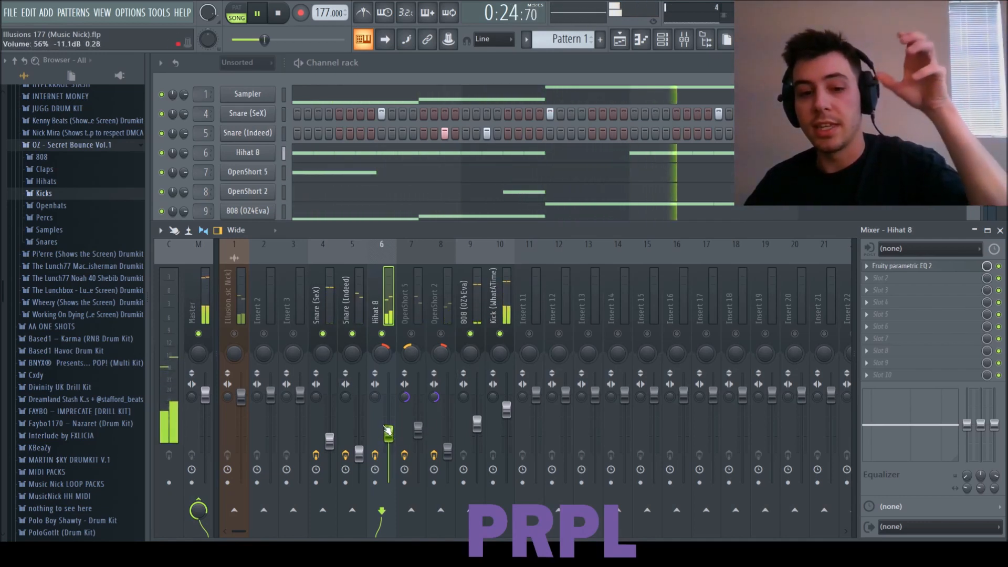
pyautogui.click(333, 309)
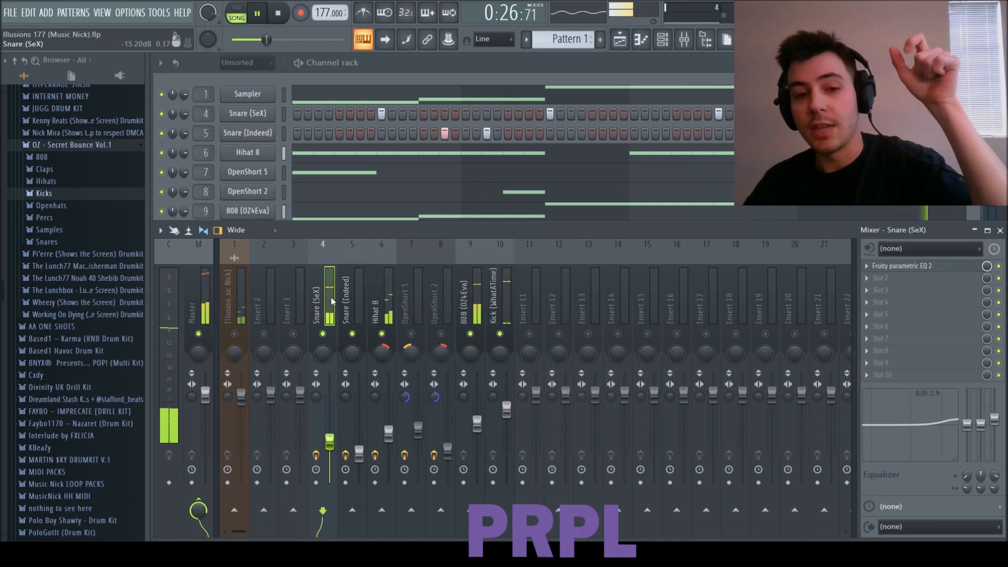
# - Unmute the OpenShort 5 and OpenShort 2 mixer tracks and lower OpenShort 5 to balance it against the hi-hat
pyautogui.moveTo(418, 432); pyautogui.dragTo(420, 440)
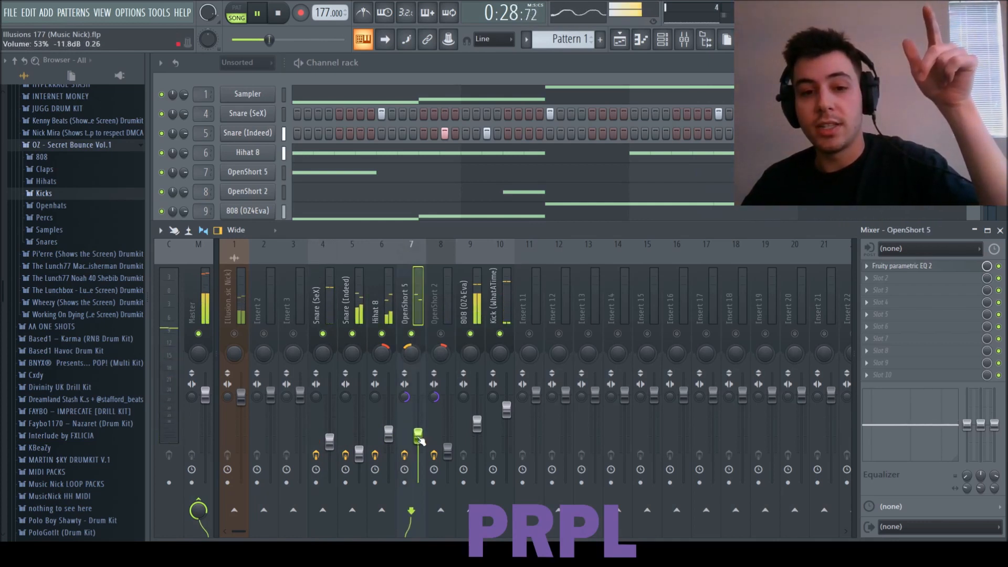
pyautogui.click(446, 338)
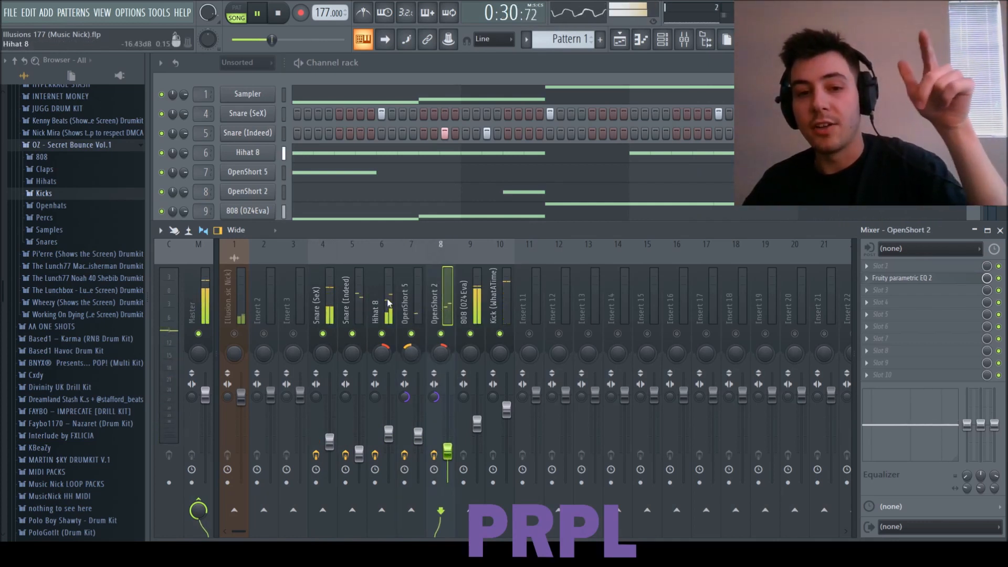
pyautogui.click(412, 303)
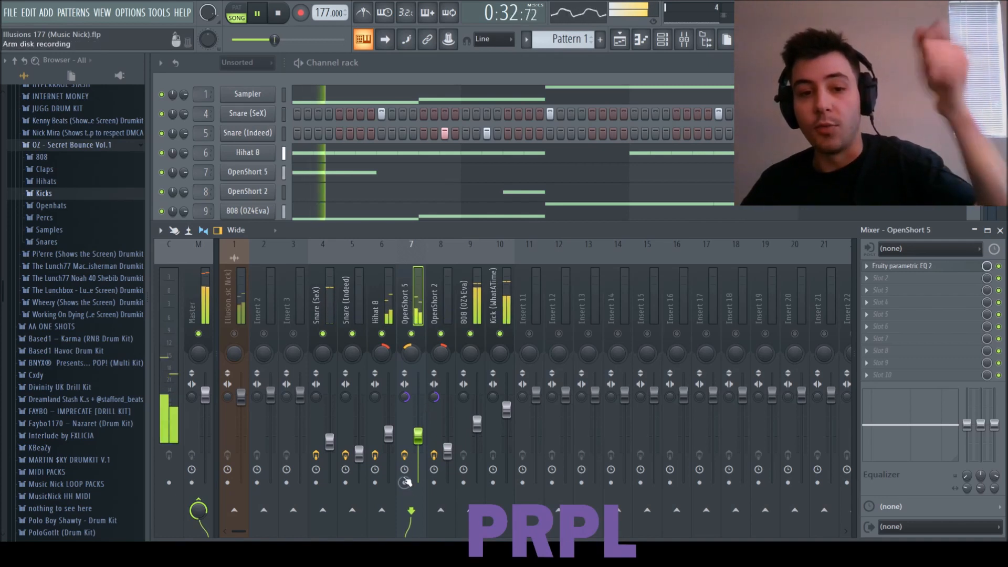
pyautogui.click(394, 435)
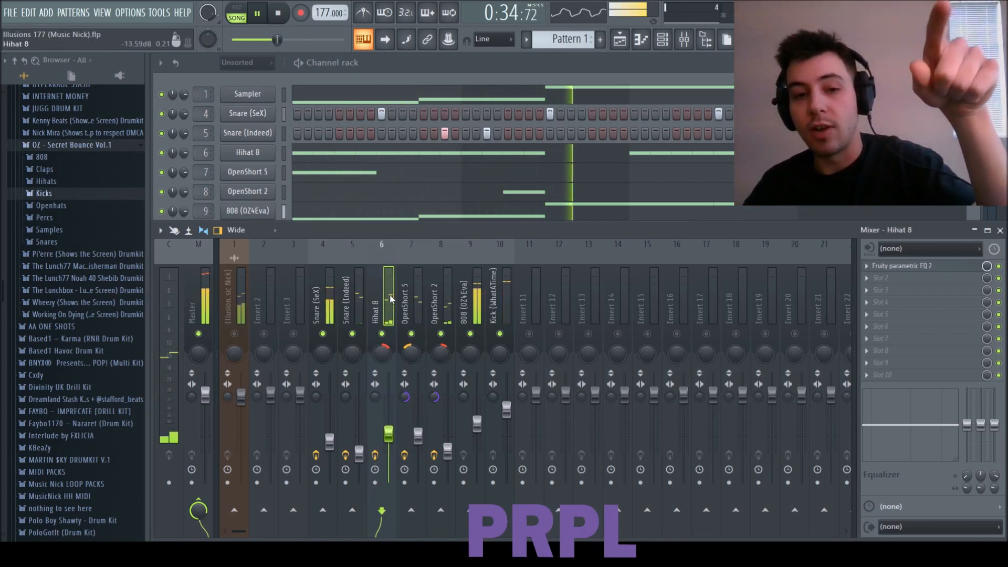
pyautogui.click(419, 436)
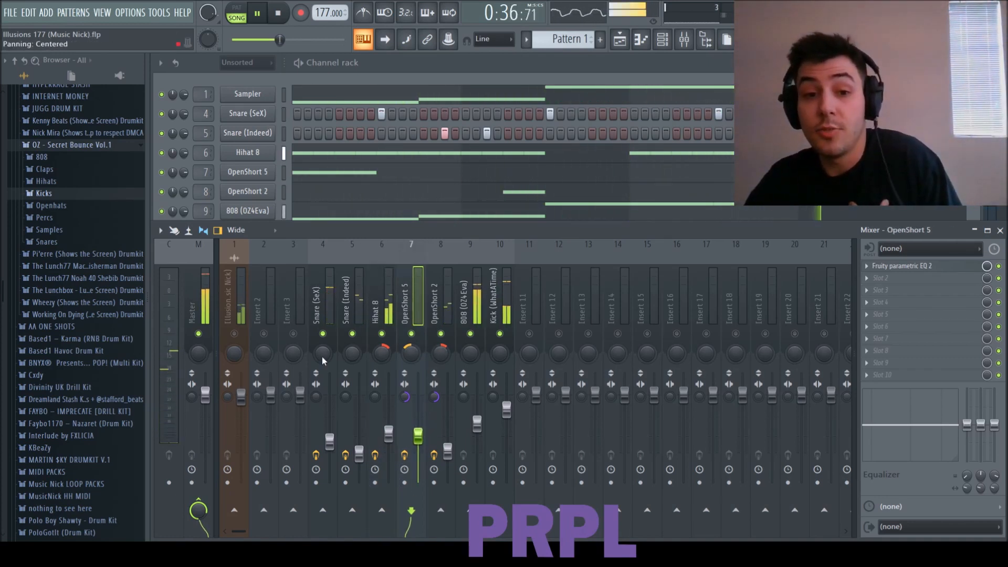
pyautogui.click(449, 328)
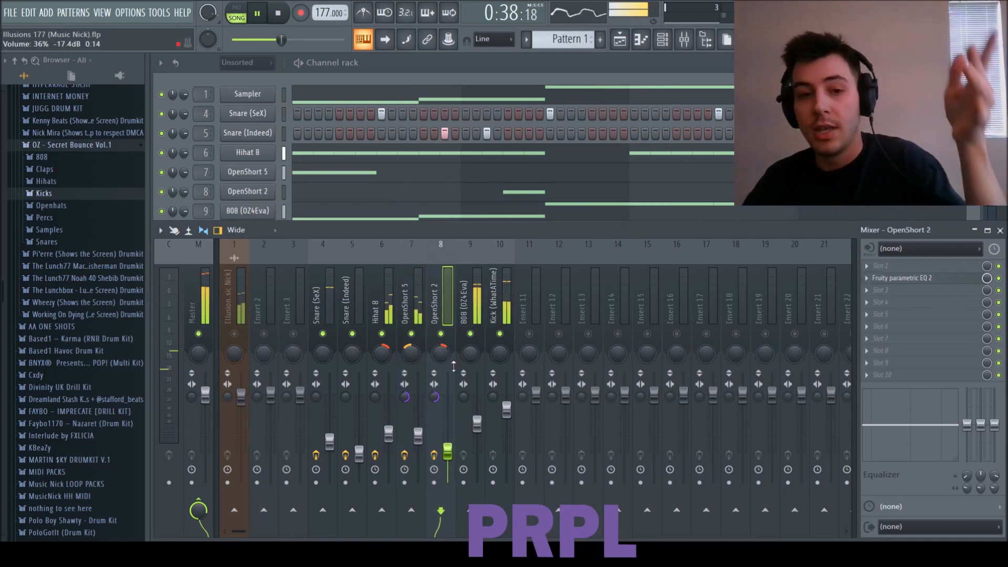
pyautogui.click(423, 446)
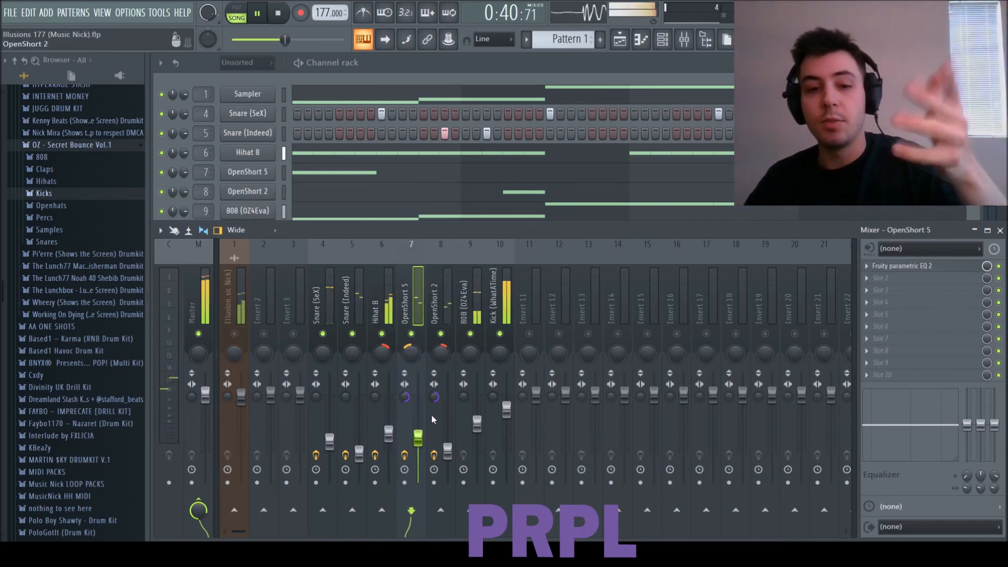
# - Unmute the Illusions loop track and lower its volume slightly, stop playback and set OpenShort 5 to 49% (-12.9 dB)
pyautogui.click(234, 333)
pyautogui.click(239, 335)
pyautogui.moveTo(241, 397); pyautogui.dragTo(241, 407)
pyautogui.press('space')
pyautogui.click(418, 439)
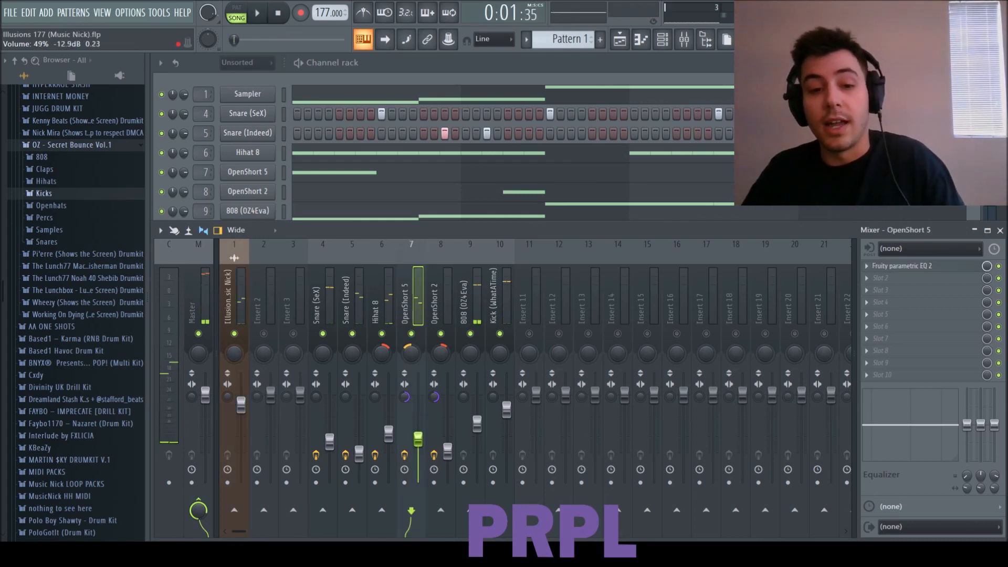
# - Open the Fruity soft clipper on the Master track and lower its threshold while the song plays
pyautogui.click(202, 305)
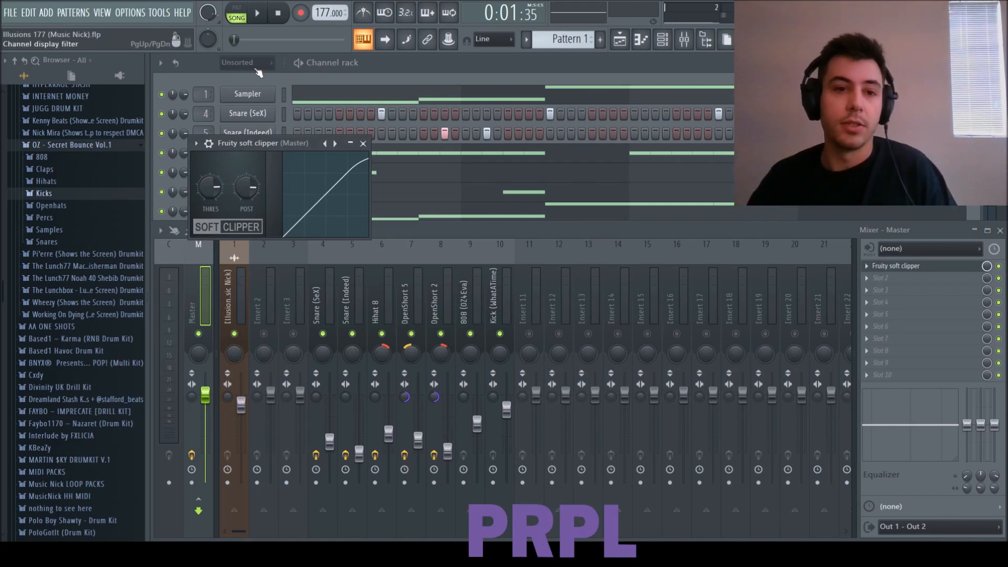
pyautogui.click(259, 14)
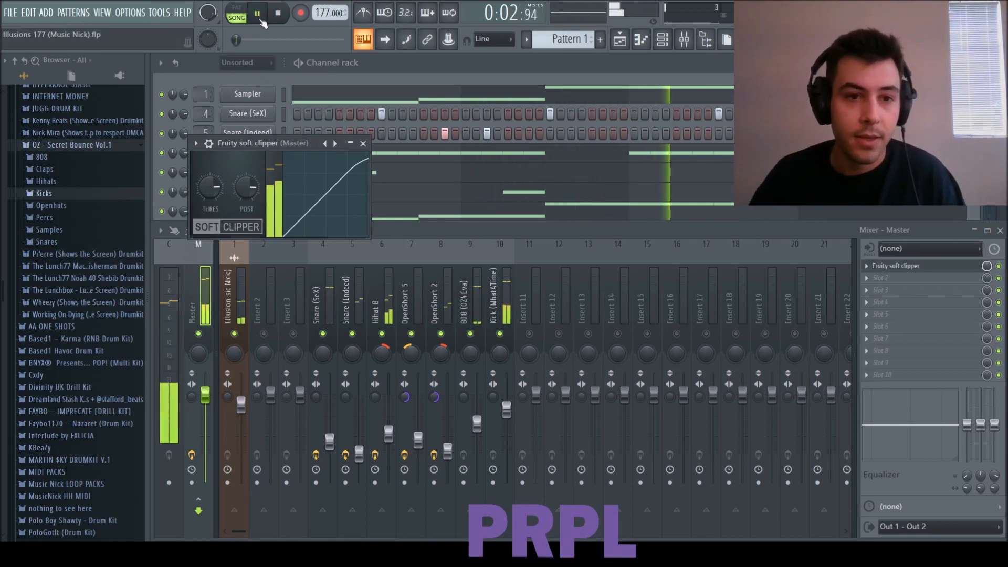
pyautogui.click(999, 266)
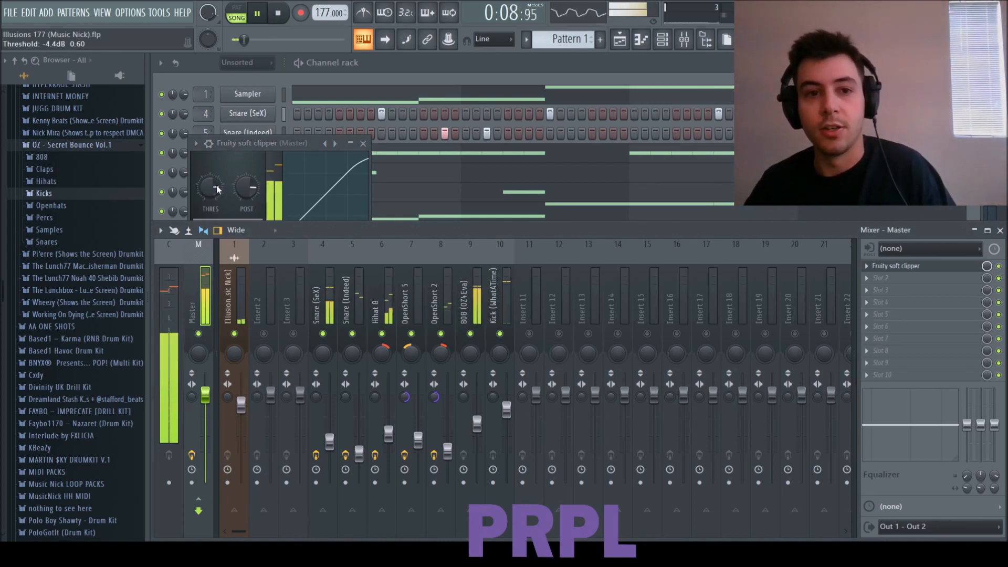
pyautogui.moveTo(209, 184); pyautogui.dragTo(234, 185)
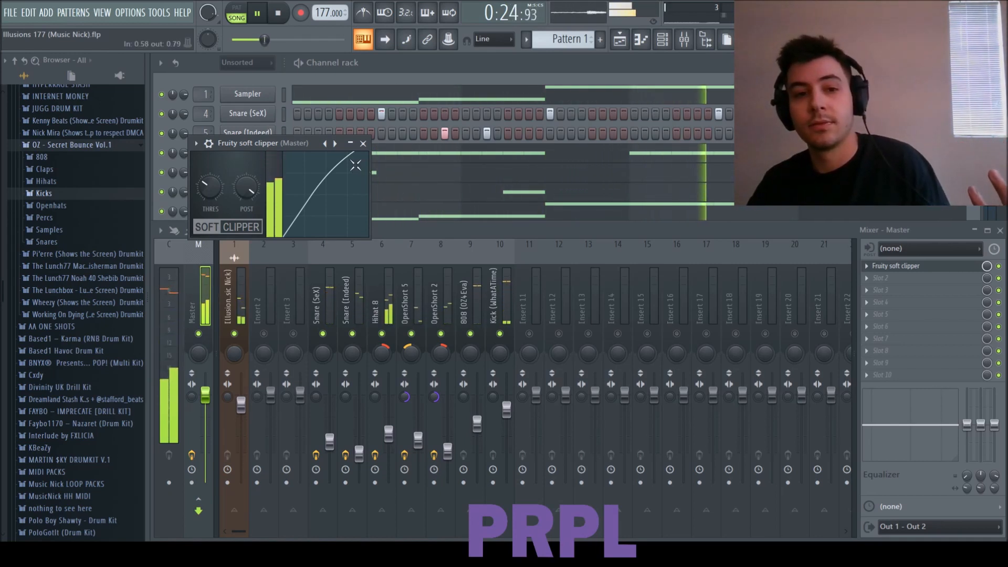
# - Disable the Fruity soft clipper on the Master, load TR5 Classic Clipper into slot 2 and restart playback to hear it
pyautogui.click(999, 266)
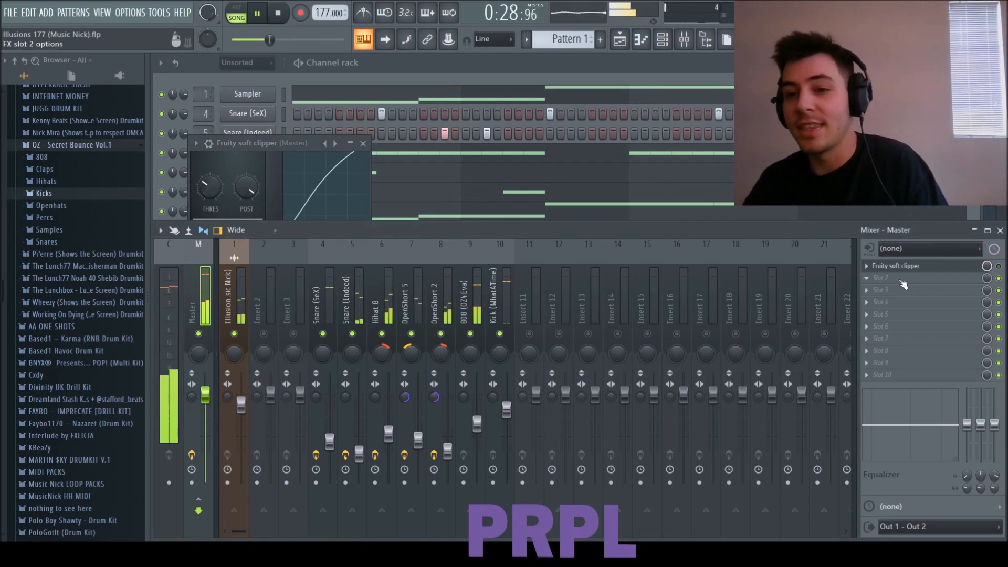
pyautogui.click(721, 387)
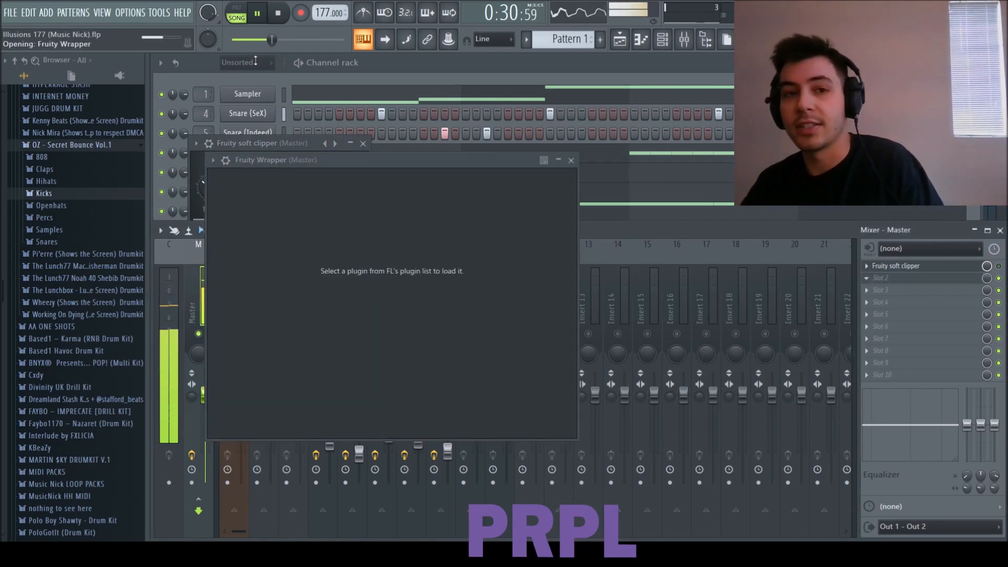
pyautogui.press('space')
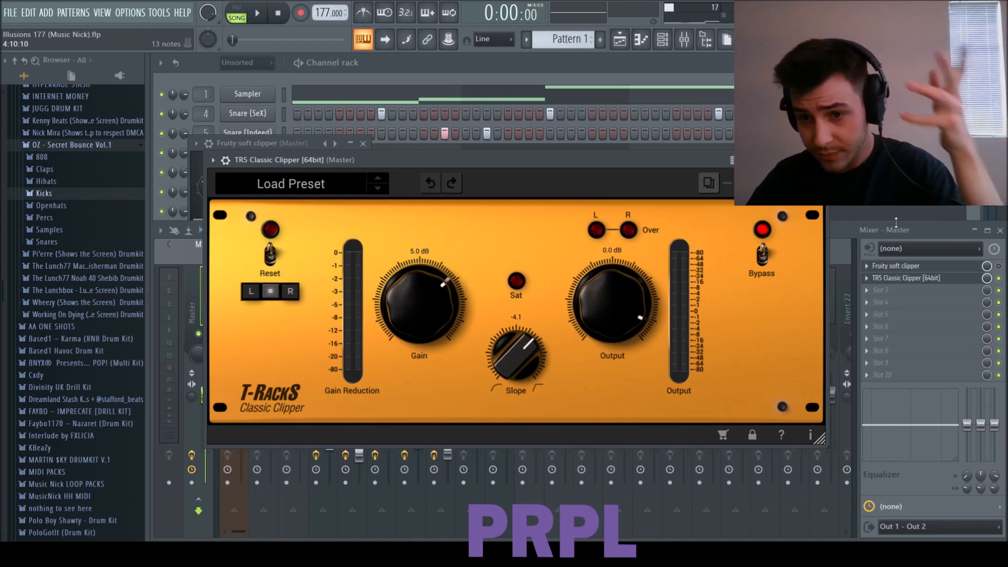
pyautogui.press('space')
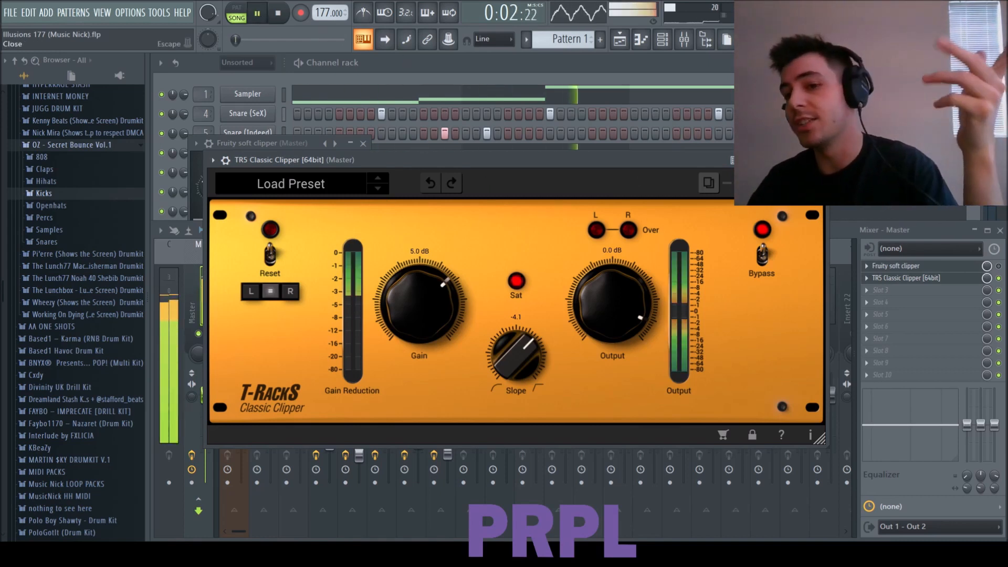
# - Compare the Master clippers during playback and check the Snare (SeX), 808 (OZ4Eva) and Illusions loop mixer tracks
pyautogui.click(822, 160)
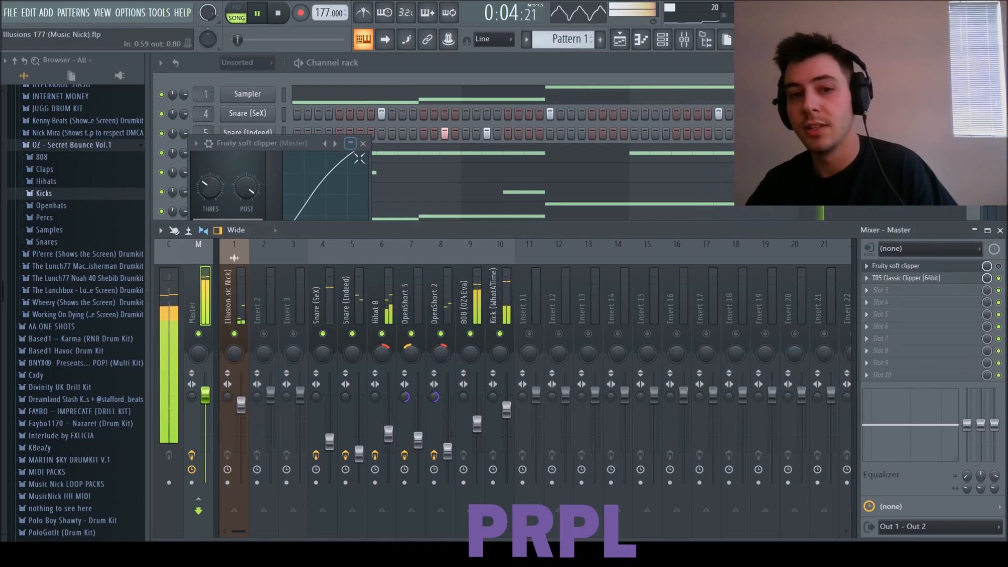
pyautogui.click(923, 279)
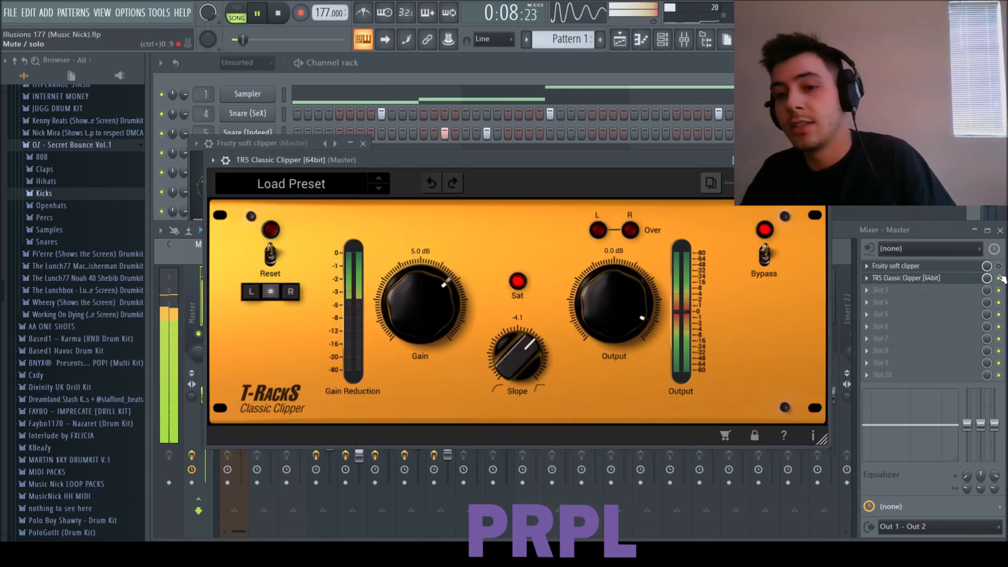
pyautogui.click(999, 267)
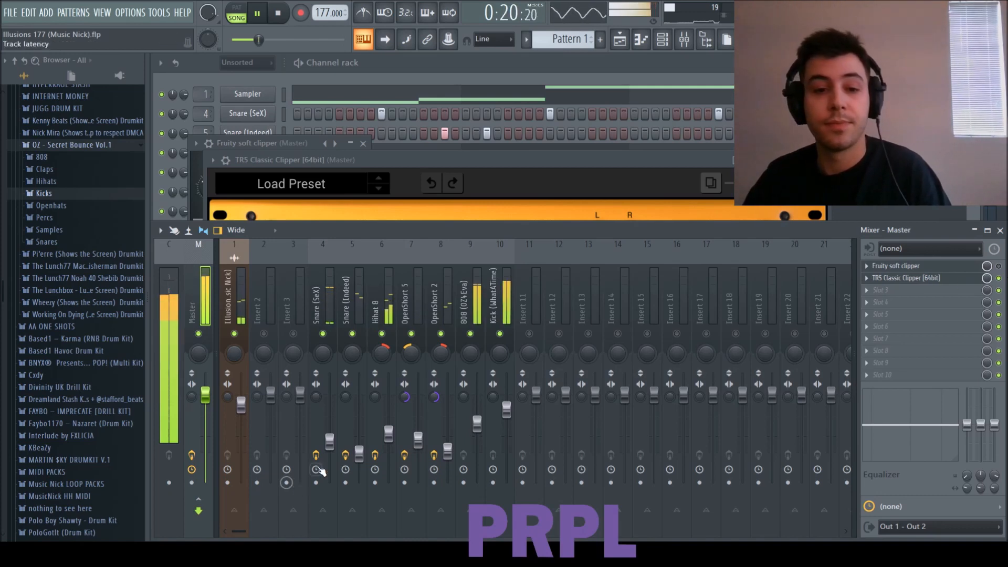
pyautogui.click(331, 445)
pyautogui.click(477, 426)
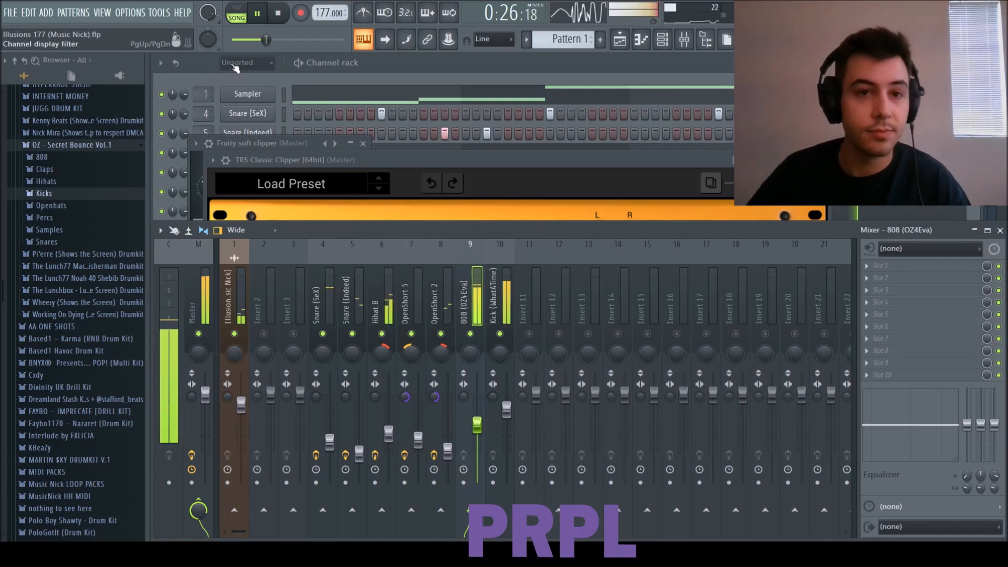
pyautogui.click(241, 407)
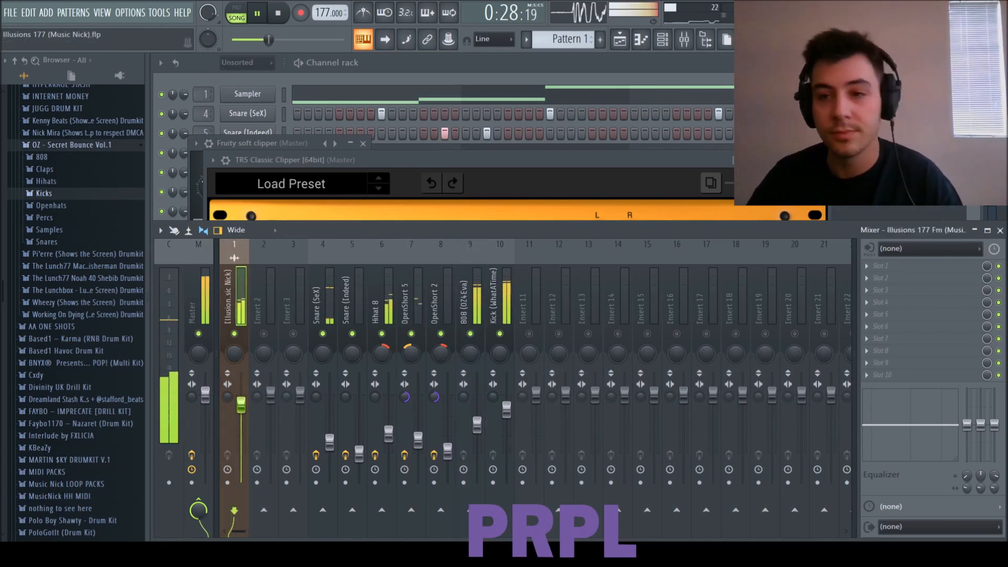
# - Stop playback, remove the Pattern 1 clips from the playlist and split Pattern 1 by channel
pyautogui.press('F5')
pyautogui.press('space')
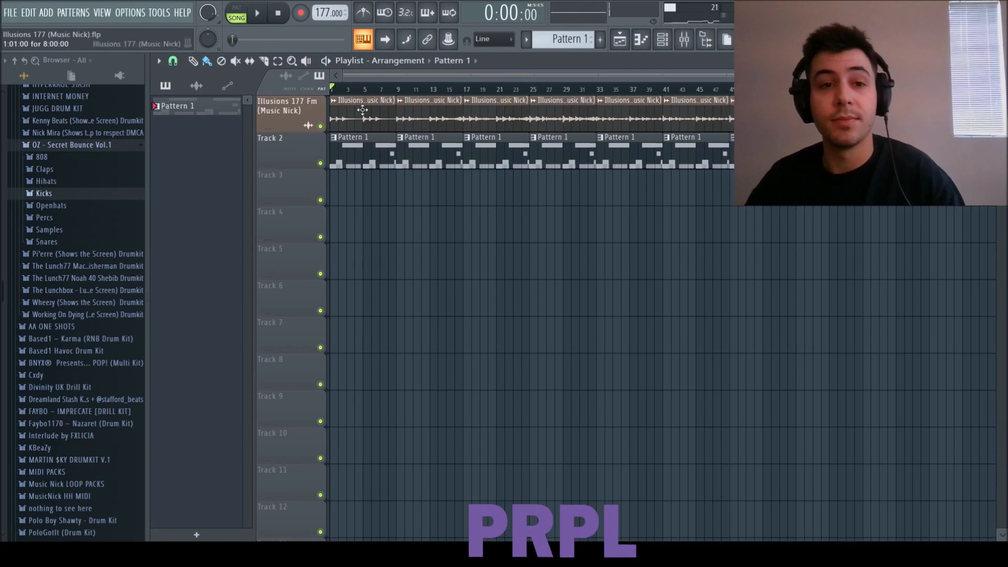
pyautogui.rightClick(380, 164)
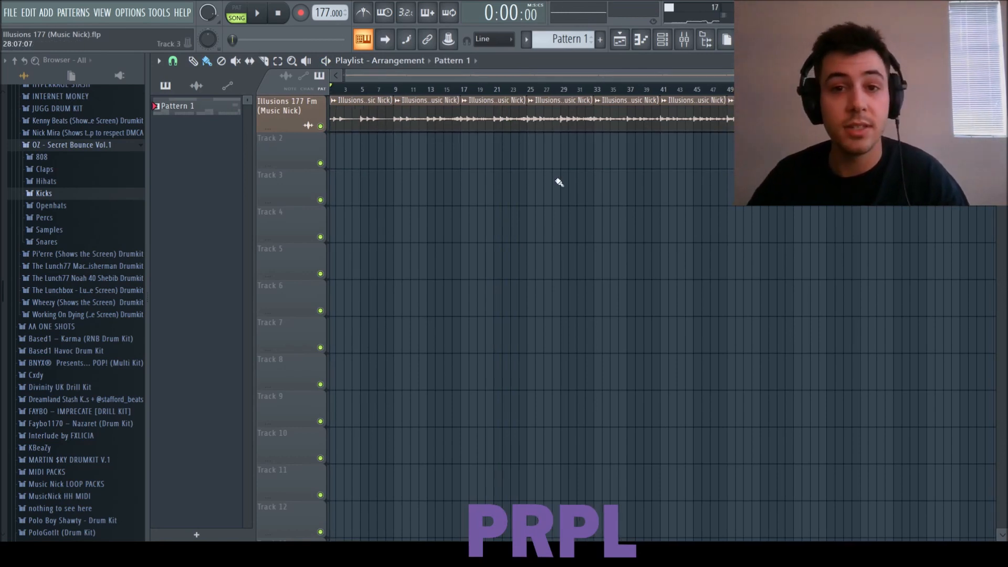
pyautogui.click(618, 233)
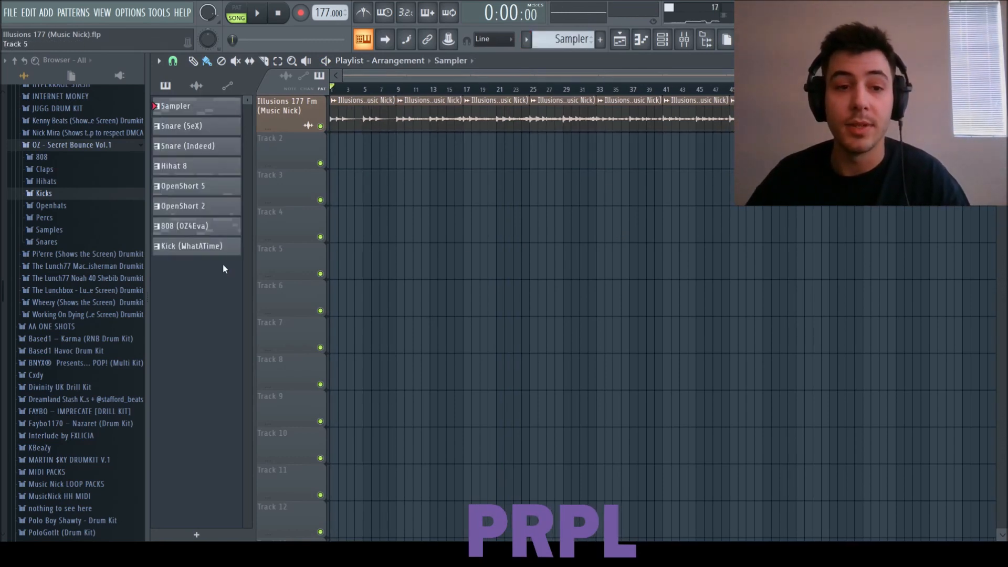
# - Place the split patterns from Snare (SeX) to Kick (WhatATime) on separate tracks at bar 1 and repeat them up to bar 65
pyautogui.keyDown('shift'); pyautogui.click(205, 133); pyautogui.keyUp('shift')
pyautogui.moveTo(180, 131); pyautogui.dragTo(294, 146)
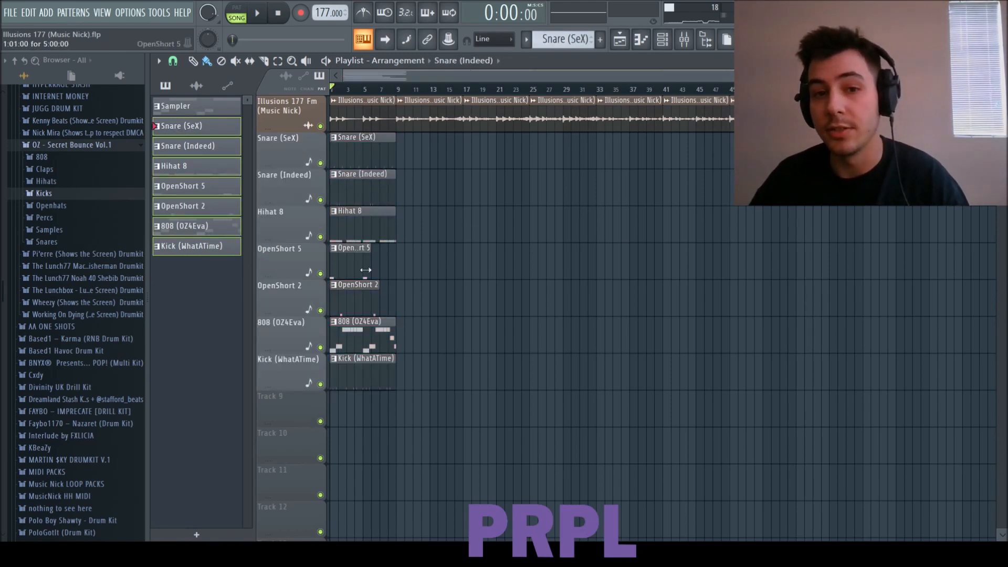
pyautogui.moveTo(480, 382); pyautogui.dragTo(277, 150)
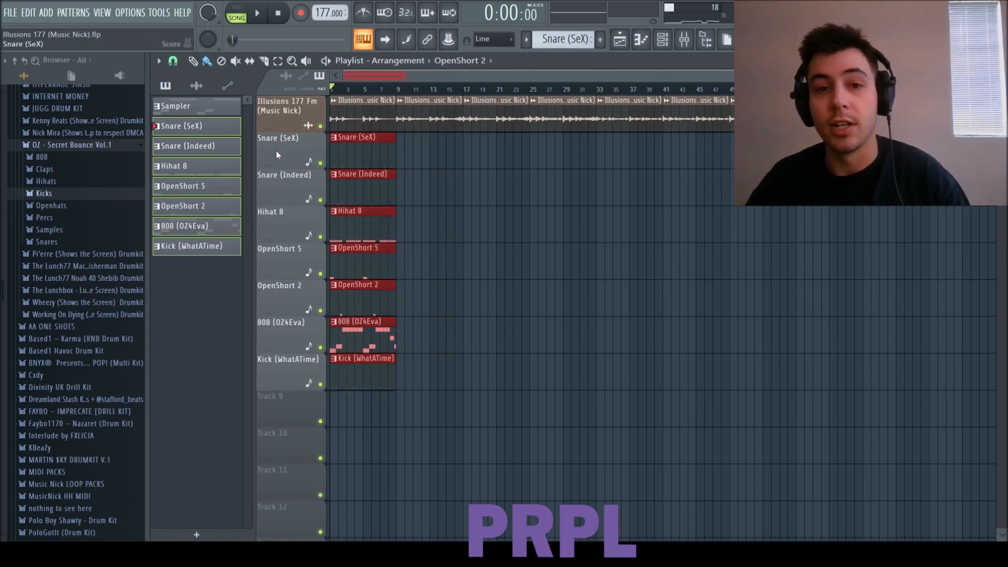
pyautogui.hotkey('ctrl', 'b')
pyautogui.hotkey('ctrl', 'b')
pyautogui.hotkey('ctrl', 'b')
pyautogui.hotkey('ctrl', 'b')
pyautogui.hotkey('ctrl', 'b')
pyautogui.hotkey('ctrl', 'b')
pyautogui.hotkey('ctrl', 'b')
# - Move the whole arrangement to start at bar 65 and copy the Illusions loop clips back to bar 1
pyautogui.hotkey('ctrl', 'a')
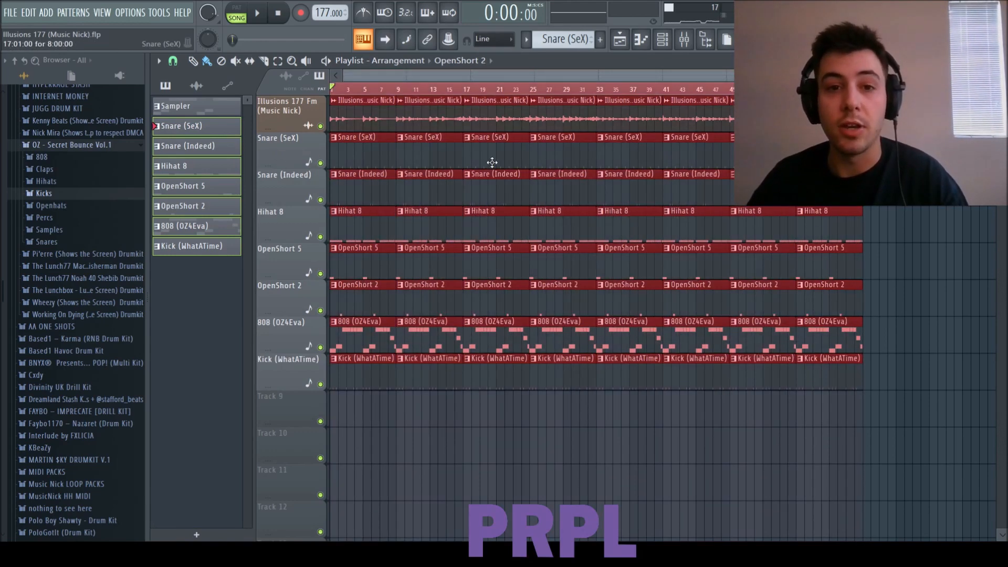
pyautogui.moveTo(353, 120); pyautogui.dragTo(888, 120)
pyautogui.scroll(-2, 348, 125)
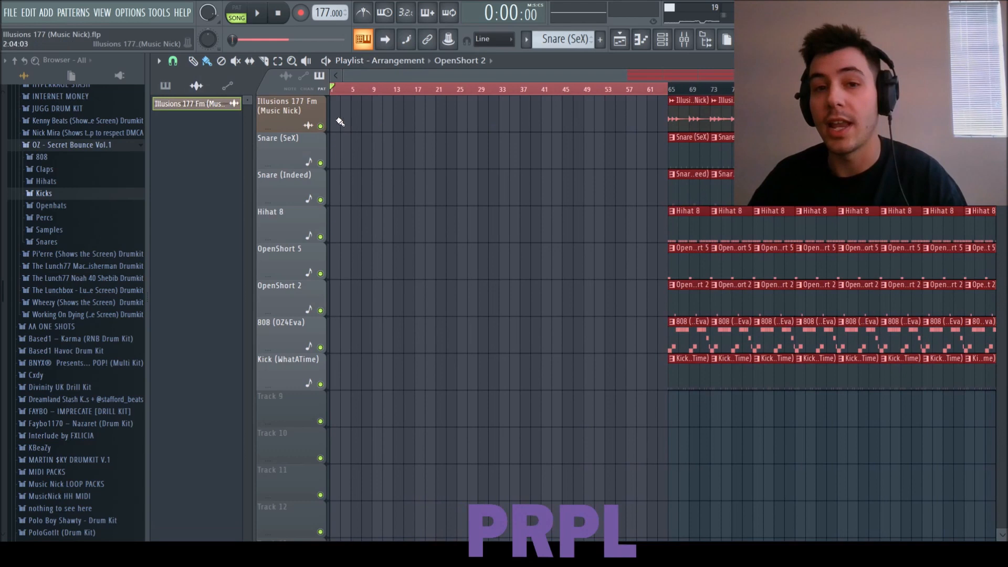
pyautogui.keyDown('ctrl'); pyautogui.click(334, 94); pyautogui.keyUp('ctrl')
pyautogui.scroll(-2, 351, 113)
pyautogui.moveTo(543, 113); pyautogui.dragTo(935, 116)
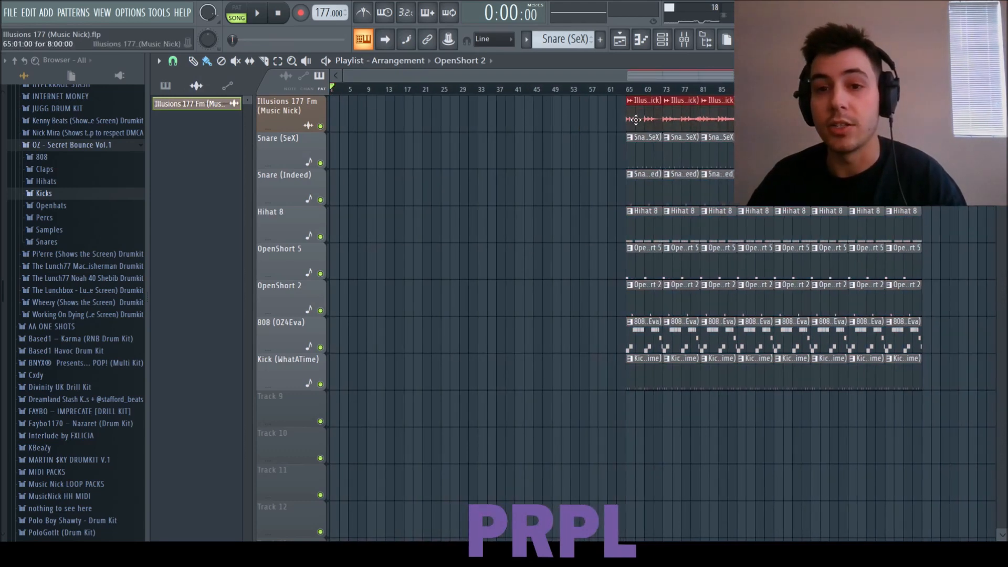
pyautogui.moveTo(777, 113); pyautogui.dragTo(165, 112)
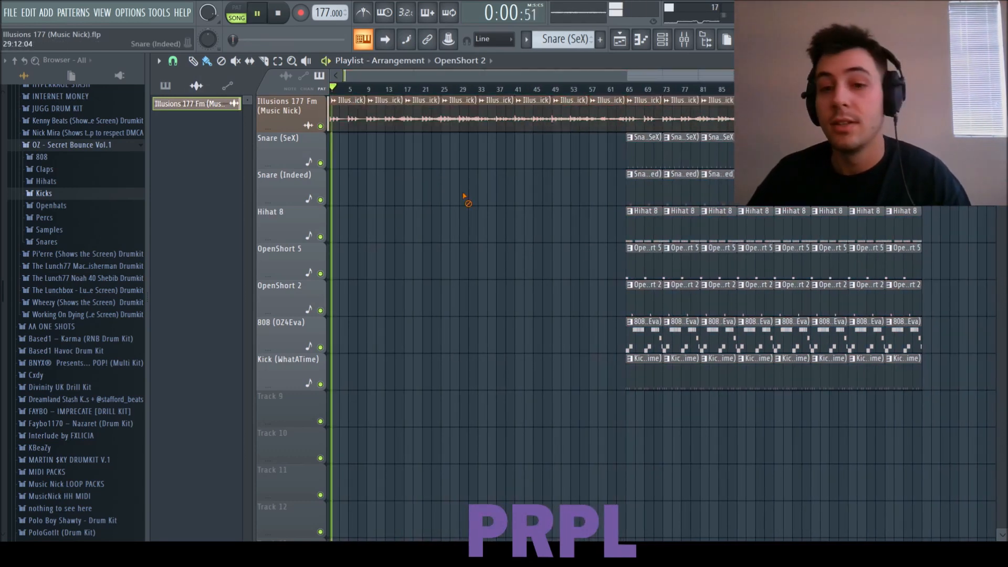
# - Copy one 8-bar drum block without the kick to bar 9 and delete its OpenShort 2 and Snare (Indeed) clips
pyautogui.moveTo(659, 334); pyautogui.dragTo(385, 154)
pyautogui.scroll(2, 338, 198)
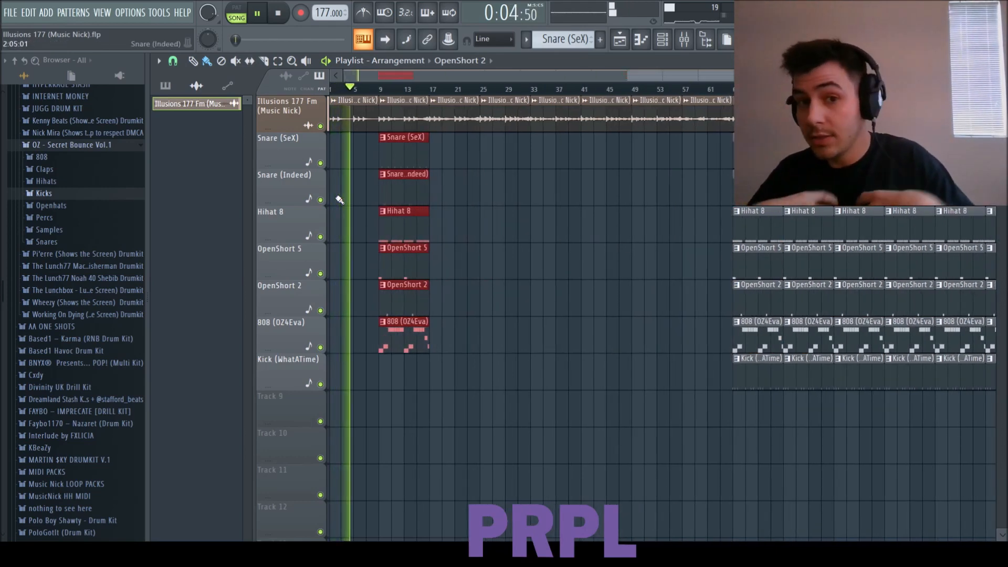
pyautogui.scroll(2, 419, 244)
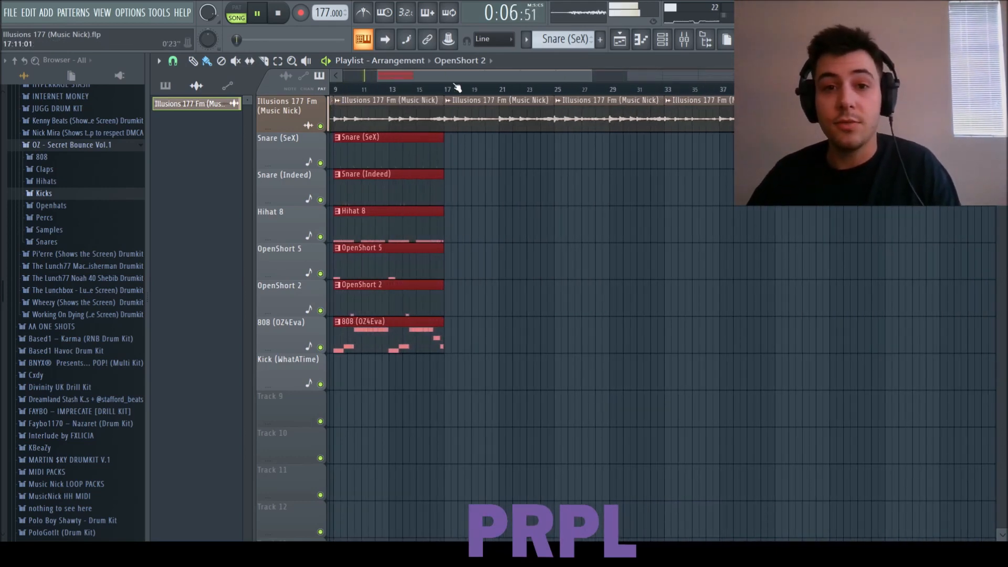
pyautogui.moveTo(455, 77); pyautogui.dragTo(421, 77)
pyautogui.rightClick(534, 299)
pyautogui.rightClick(534, 190)
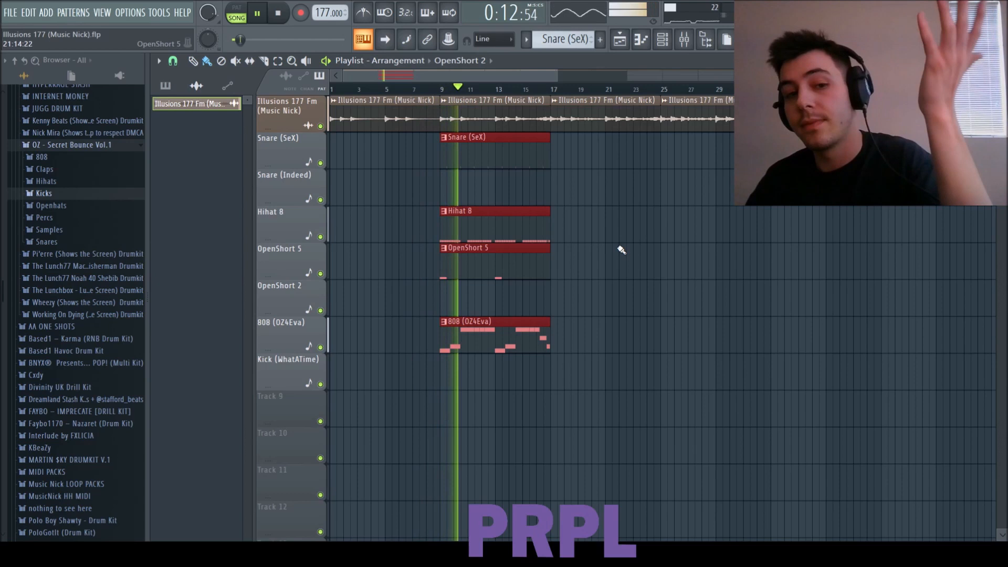
# - Copy a full 8-bar drum block including the kick to bar 17
pyautogui.scroll(-3, 683, 330)
pyautogui.moveTo(751, 415); pyautogui.dragTo(438, 142)
pyautogui.keyDown('ctrl'); pyautogui.click(508, 219); pyautogui.keyUp('ctrl')
pyautogui.scroll(-2, 517, 225)
# - Close the TR5 Classic Clipper and Fruity soft clipper windows over the playlist
pyautogui.press('Tab')
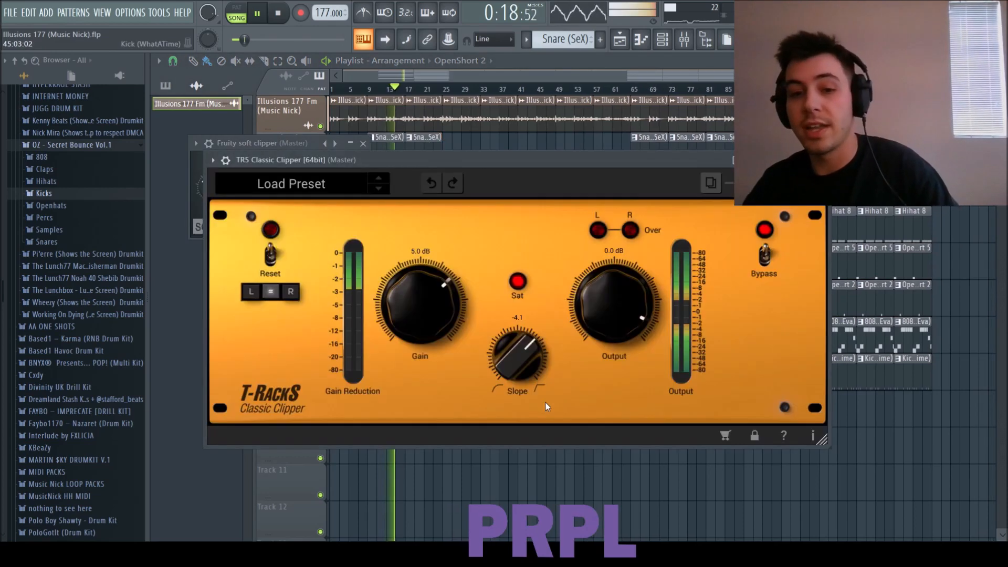
pyautogui.click(824, 160)
pyautogui.press('Tab')
pyautogui.press('Tab')
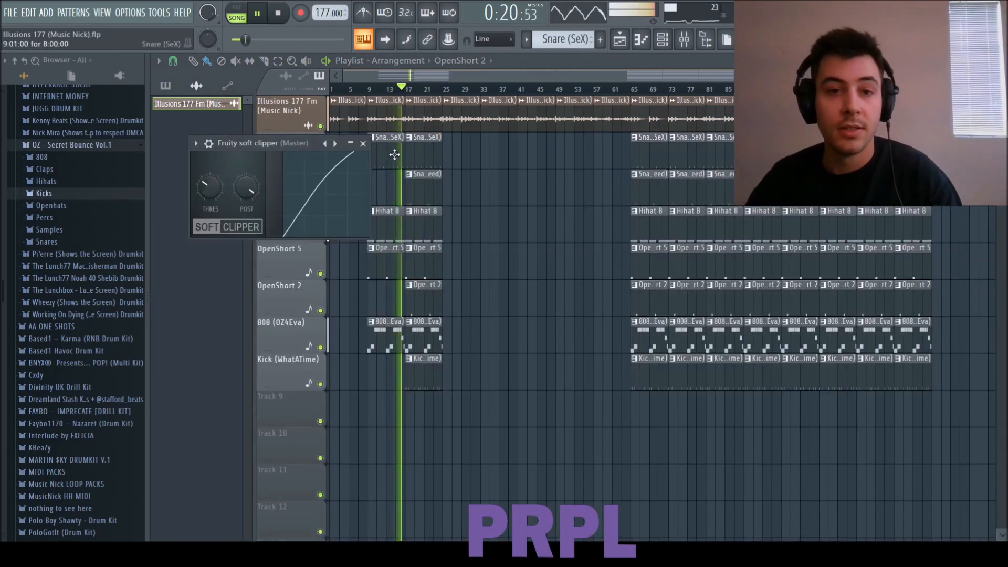
pyautogui.click(363, 143)
# - Cut the last bar off all drum and 808 clips in the bar 17 block so they end at bar 24
pyautogui.scroll(4, 459, 292)
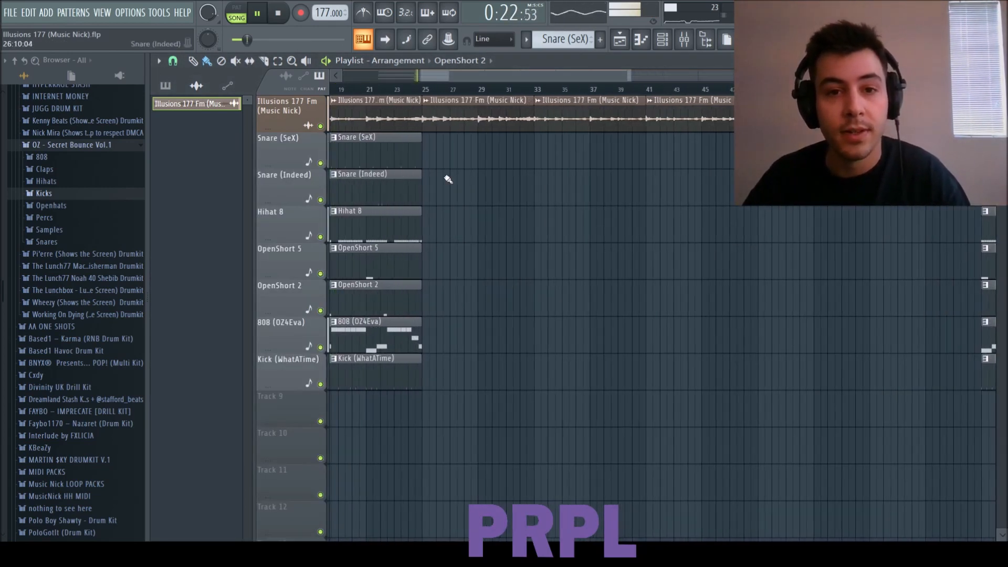
pyautogui.moveTo(461, 76); pyautogui.dragTo(441, 77)
pyautogui.scroll(3, 450, 234)
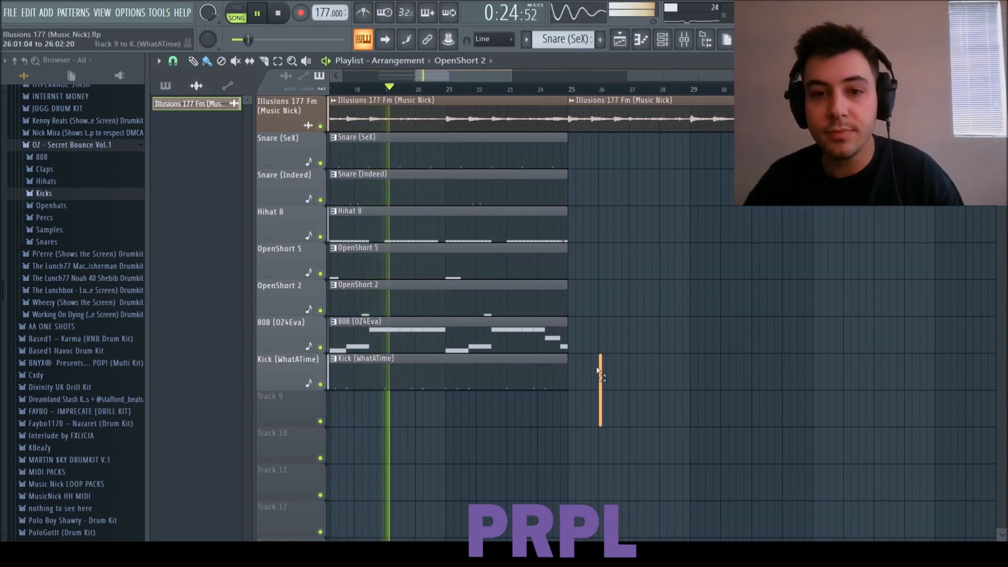
pyautogui.moveTo(603, 405); pyautogui.dragTo(540, 153)
# - Duplicate the drum blocks from bars 9 to 24 at bar 25 and extend the copied bar 33 clips to bar 41
pyautogui.scroll(-3, 549, 155)
pyautogui.moveTo(609, 423); pyautogui.dragTo(423, 149)
pyautogui.hotkey('ctrl', 'b')
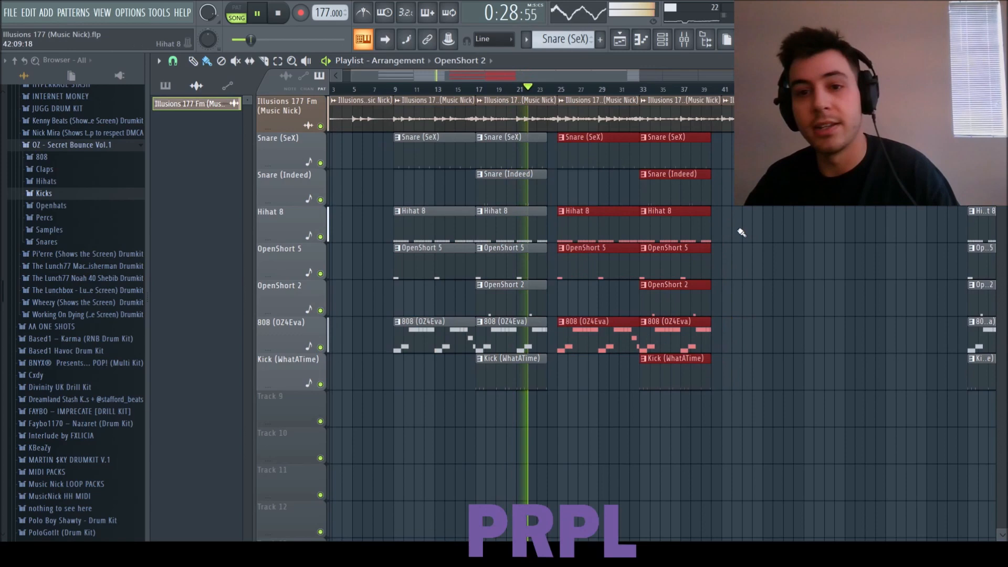
pyautogui.scroll(3, 756, 231)
pyautogui.hotkey('ctrl', 'd')
pyautogui.moveTo(697, 403); pyautogui.dragTo(692, 172)
pyautogui.scroll(2, 609, 182)
# - Stop playback and rearrange the first run of Illusions loop clips to span bars 1 to 57
pyautogui.press('space')
pyautogui.scroll(-6, 389, 178)
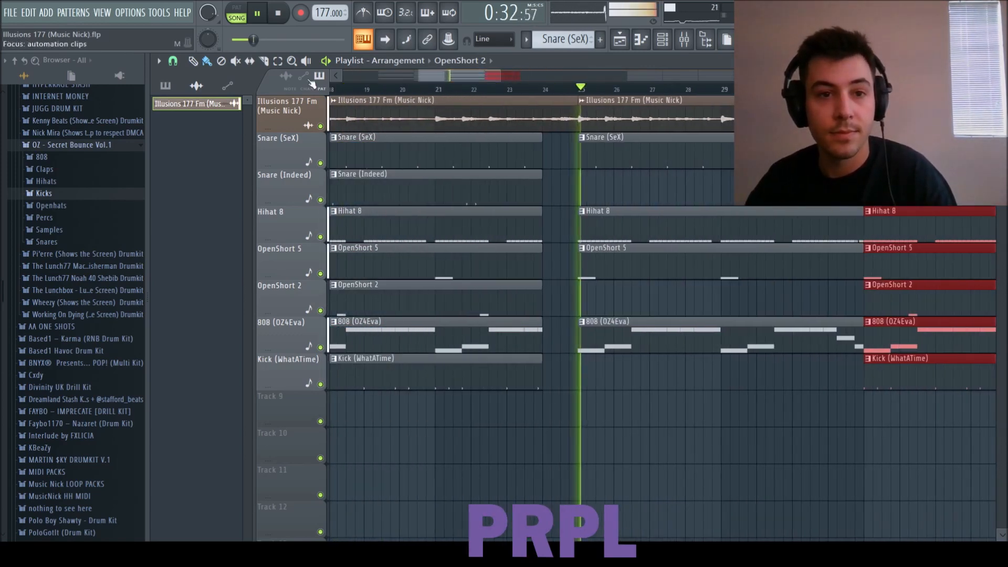
pyautogui.moveTo(351, 120); pyautogui.dragTo(614, 105)
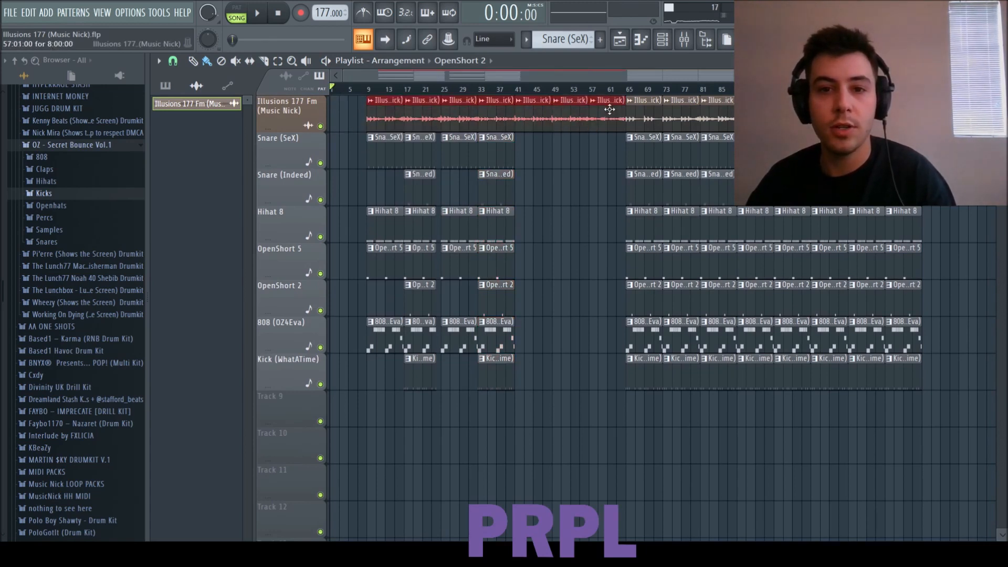
# - Play the arrangement from bar 1 and jump ahead to each new section up to bar 25 to review the transitions
pyautogui.click(335, 91)
pyautogui.press('space')
pyautogui.click(359, 92)
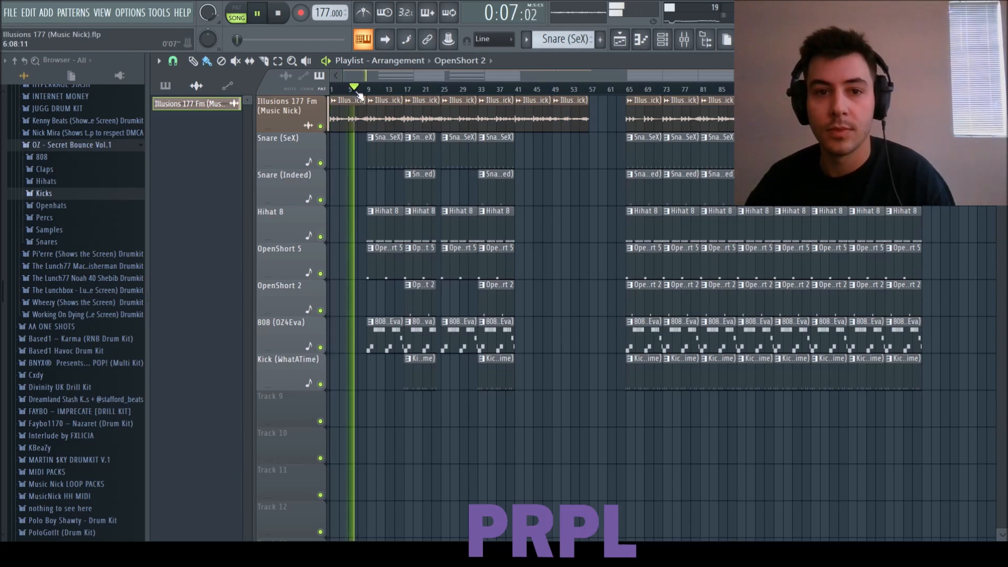
pyautogui.click(370, 94)
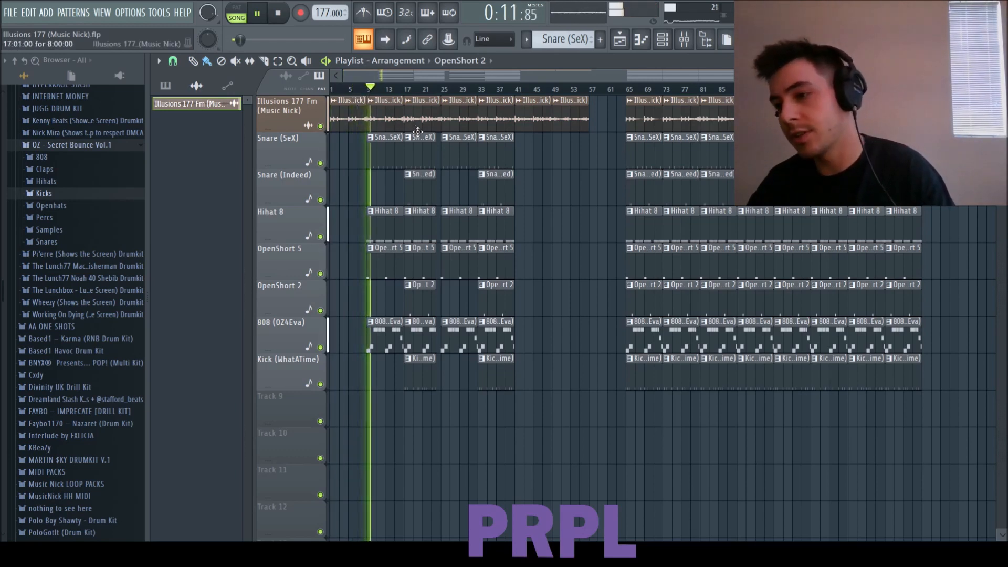
pyautogui.click(400, 91)
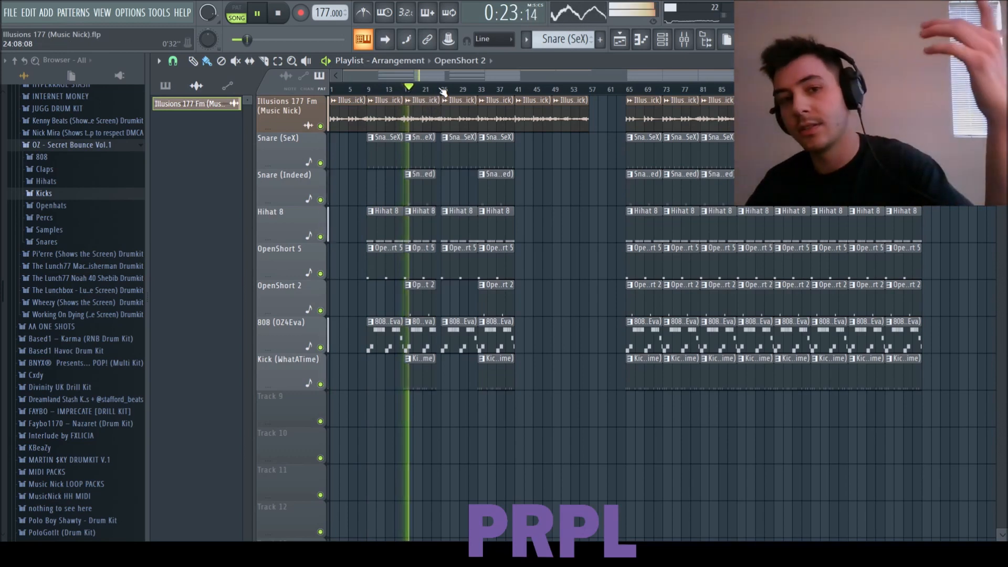
pyautogui.click(444, 92)
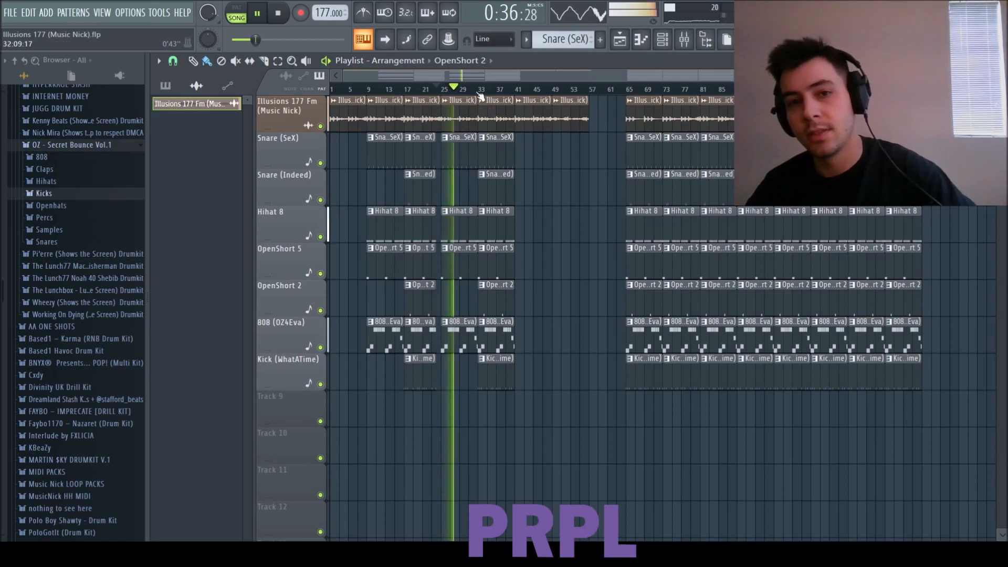
# - Slice the loop, drum and 808 clips halfway through bar 32, leaving a half-bar gap before bar 33, and return to the Paint tool
pyautogui.scroll(3, 407, 121)
pyautogui.click(264, 61)
pyautogui.scroll(2, 735, 310)
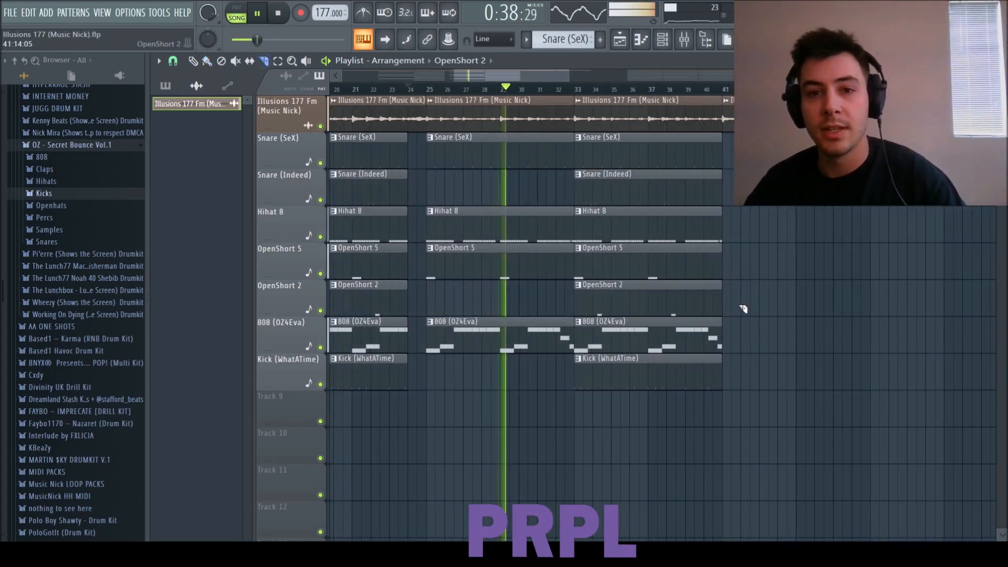
pyautogui.scroll(1, 462, 345)
pyautogui.moveTo(451, 387); pyautogui.dragTo(450, 174)
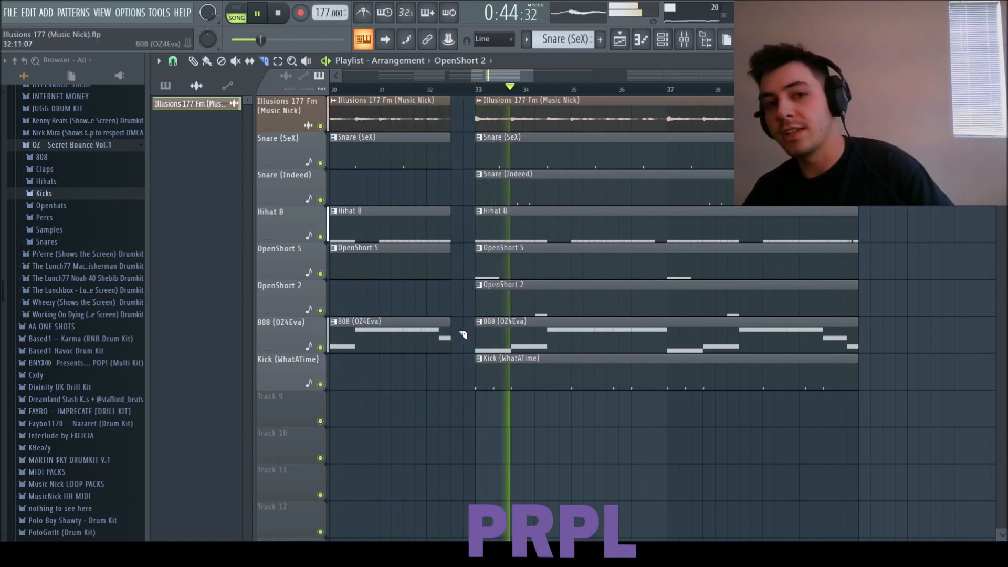
pyautogui.scroll(-3, 451, 257)
pyautogui.click(208, 62)
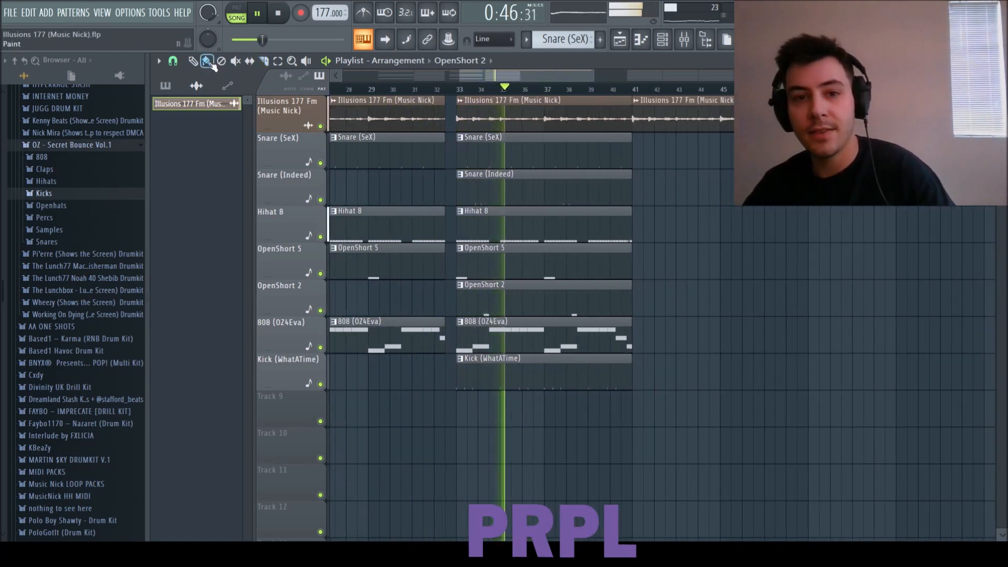
# - Copy the two snare, hi-hat and two open-hat clips from the spare section at bar 65 to bars 41 to 47, without 808 or kick
pyautogui.scroll(-3, 638, 218)
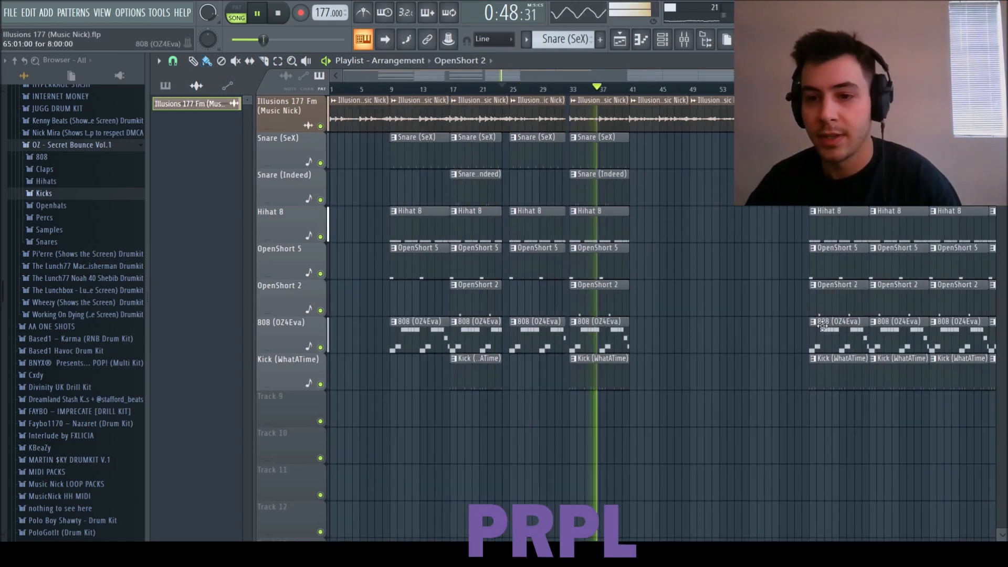
pyautogui.moveTo(857, 300); pyautogui.dragTo(824, 151)
pyautogui.moveTo(836, 151); pyautogui.dragTo(671, 165)
pyautogui.scroll(3, 683, 172)
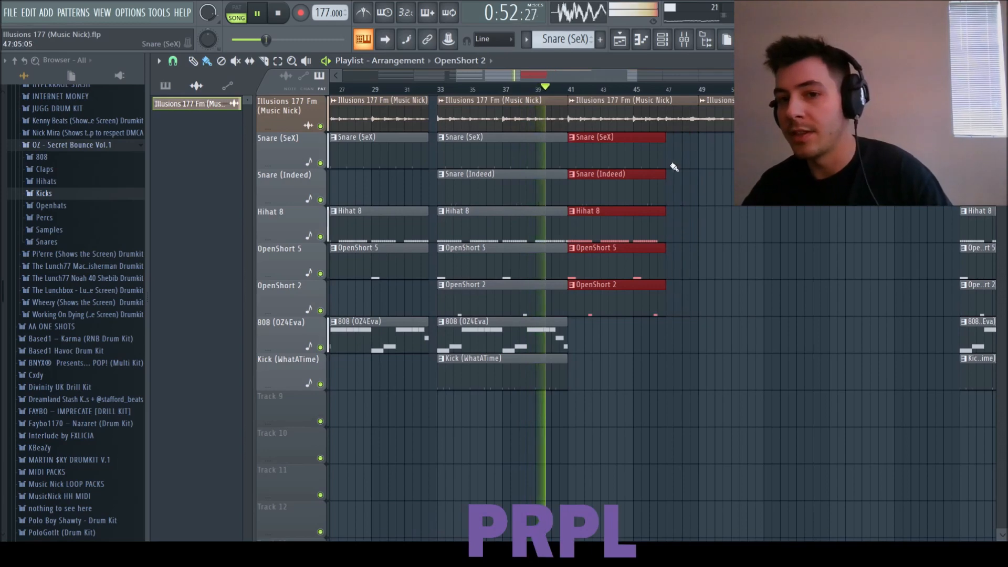
pyautogui.scroll(-3, 729, 194)
pyautogui.scroll(2, 741, 191)
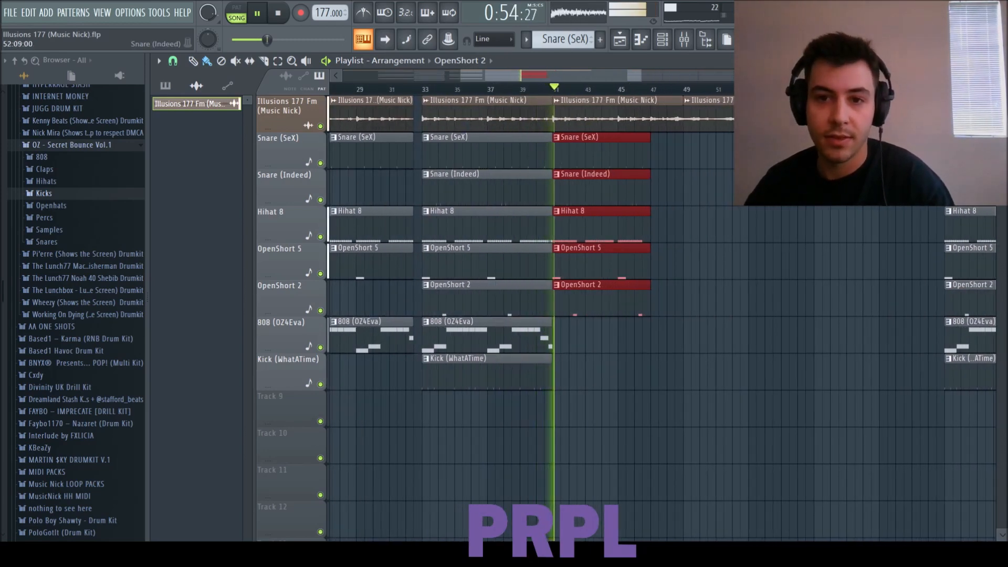
# - Delete the Illusions loop clip starting at bar 49 and all the leftover drum and 808 clips from bar 65 onward
pyautogui.scroll(-1, 741, 190)
pyautogui.scroll(-2, 741, 191)
pyautogui.rightClick(692, 120)
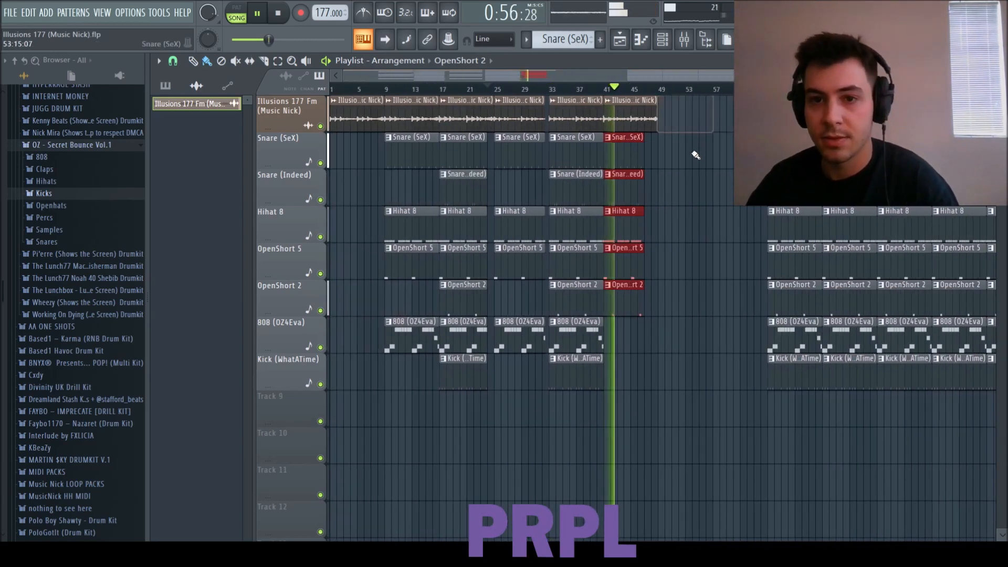
pyautogui.scroll(-2, 698, 158)
pyautogui.moveTo(959, 425); pyautogui.dragTo(625, 157)
pyautogui.press('Delete')
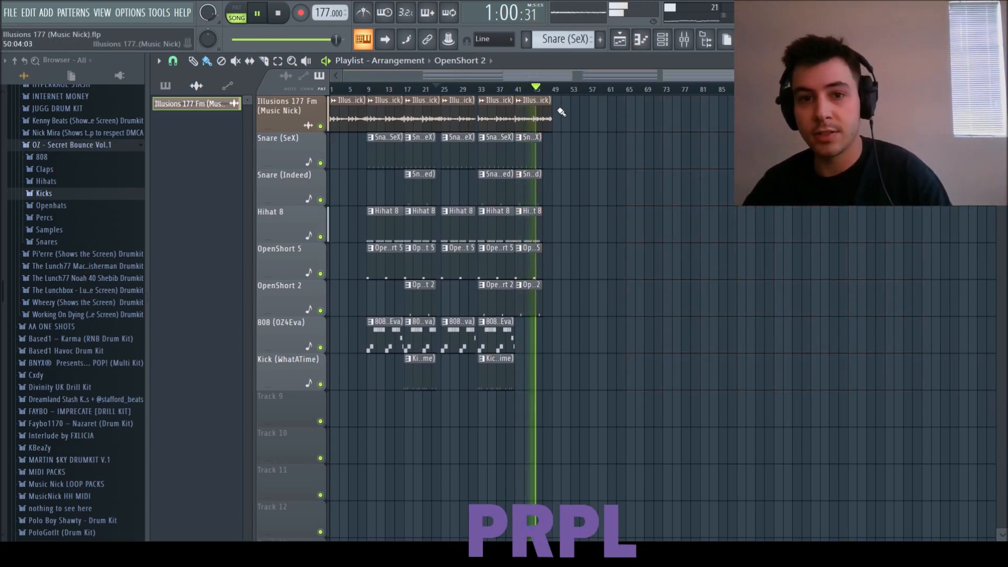
# - Duplicate the loop, drum and 808 clips of bars 9 to 48 flush at bar 49, and copy the bars 9 to 24 section to bar 89
pyautogui.moveTo(689, 413); pyautogui.dragTo(387, 112)
pyautogui.hotkey('ctrl', 'b')
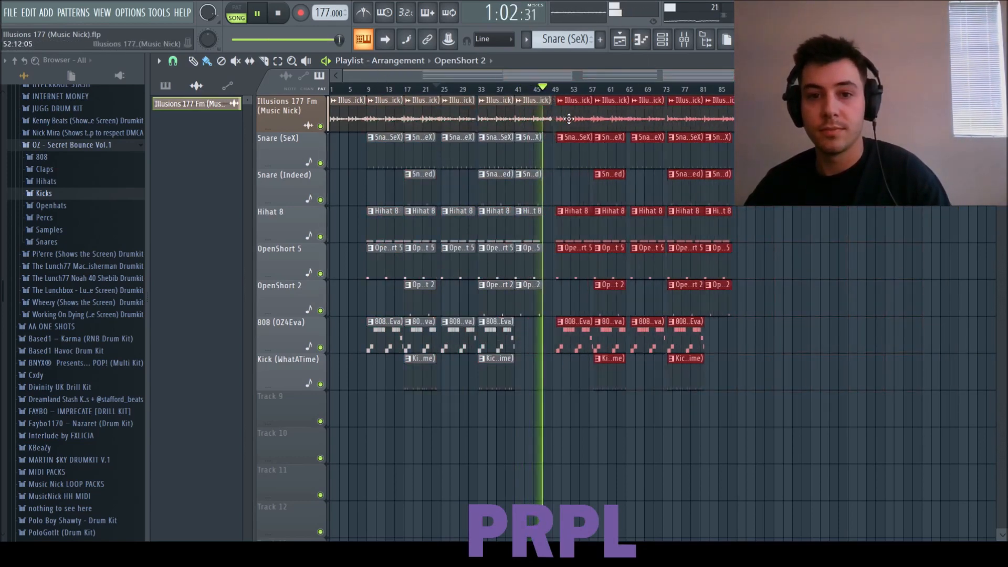
pyautogui.moveTo(568, 121); pyautogui.dragTo(565, 121)
pyautogui.moveTo(622, 440); pyautogui.dragTo(754, 120)
pyautogui.keyDown('ctrl'); pyautogui.click(400, 448); pyautogui.keyUp('ctrl')
# - Select each song section in turn, from the intro to the closing section at bar 89, to check the song structure
pyautogui.moveTo(378, 426); pyautogui.dragTo(331, 99)
pyautogui.moveTo(417, 423); pyautogui.dragTo(378, 90)
pyautogui.moveTo(541, 423); pyautogui.dragTo(446, 91)
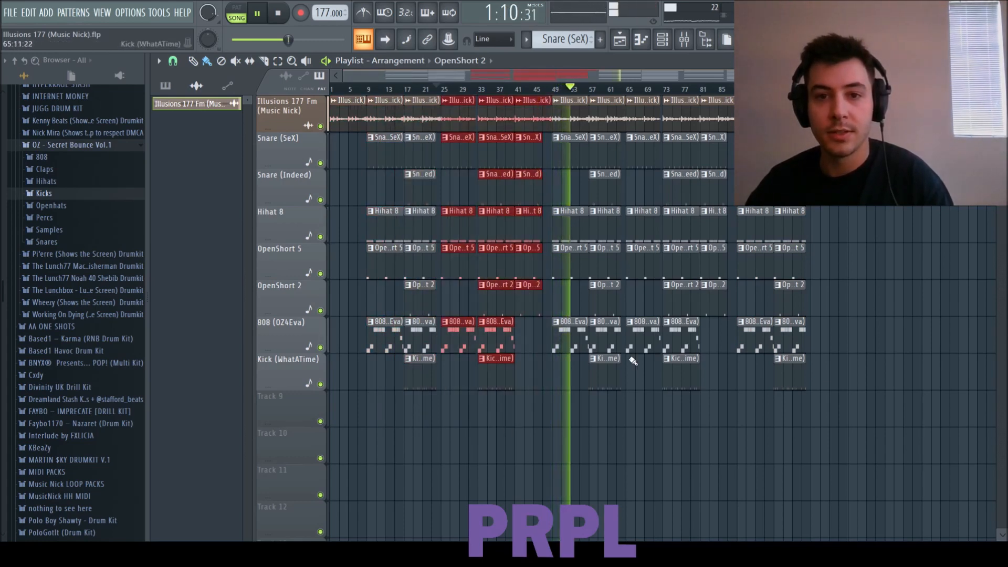
pyautogui.moveTo(623, 422); pyautogui.dragTo(542, 92)
pyautogui.moveTo(699, 427); pyautogui.dragTo(650, 94)
pyautogui.moveTo(733, 396); pyautogui.dragTo(654, 95)
pyautogui.moveTo(866, 462); pyautogui.dragTo(748, 205)
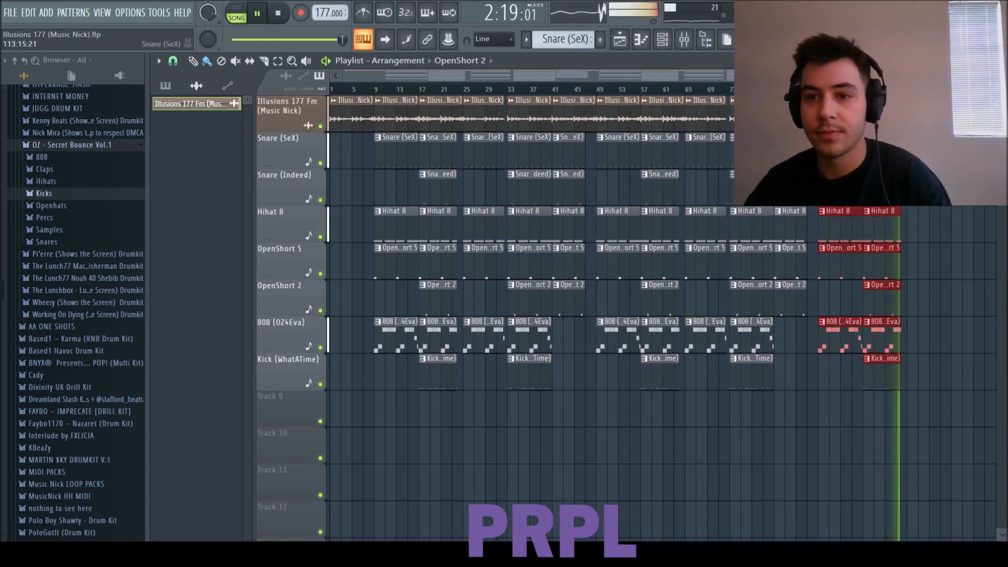
# - Create a Master volume automation clip over bars 105 to 113 and lower its end point for a fade-out
pyautogui.hotkey('ctrl', 'd')
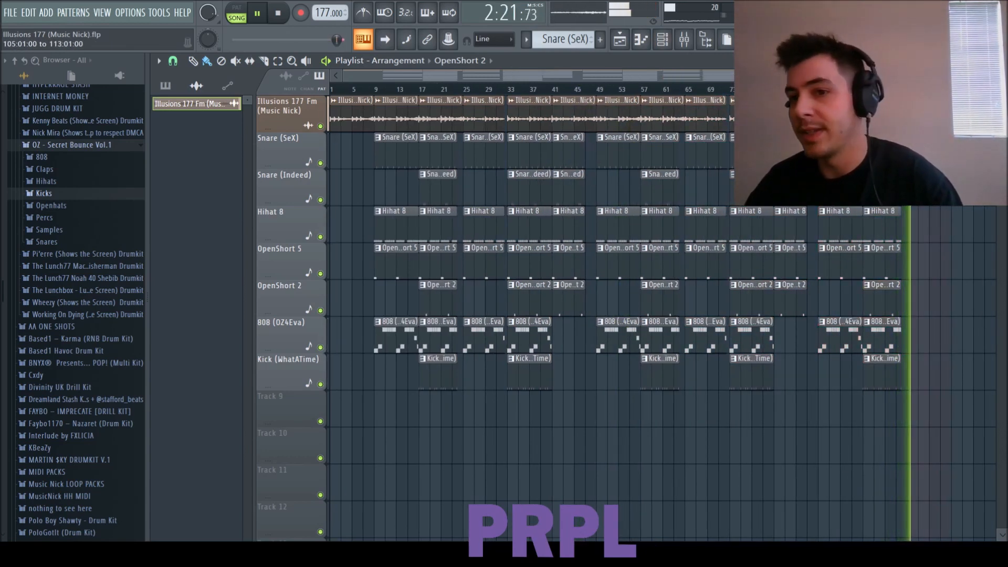
pyautogui.press('F6')
pyautogui.press('F9')
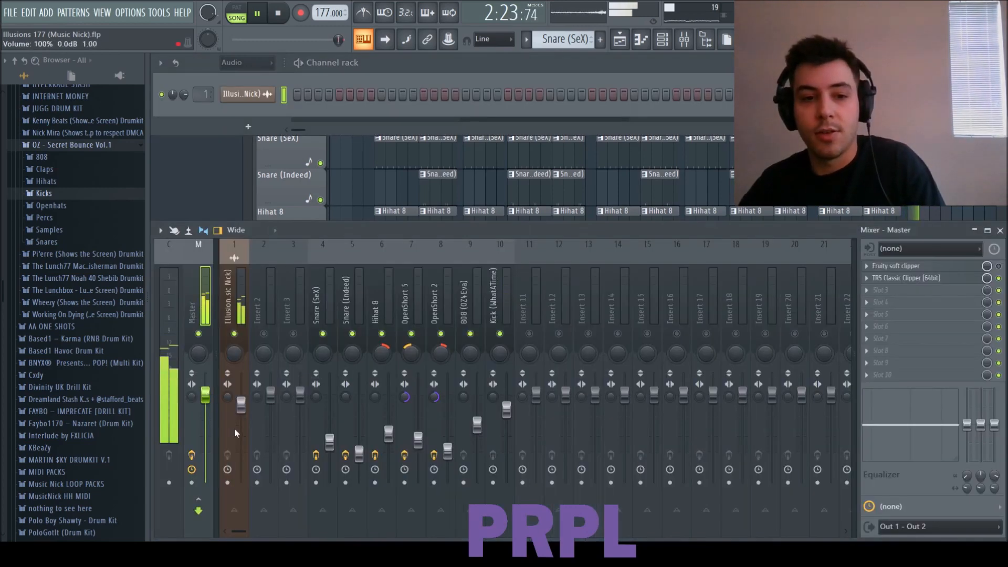
pyautogui.press('F5')
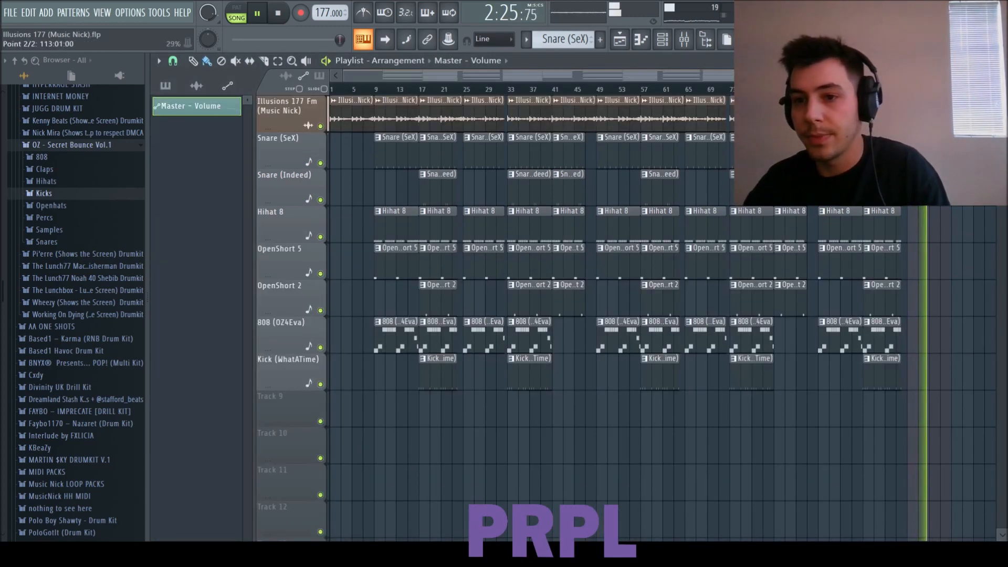
# - Stop playback, return the playhead to bar 1 and list the song's patterns beside the playlist
pyautogui.scroll(-1, 946, 351)
pyautogui.press('space')
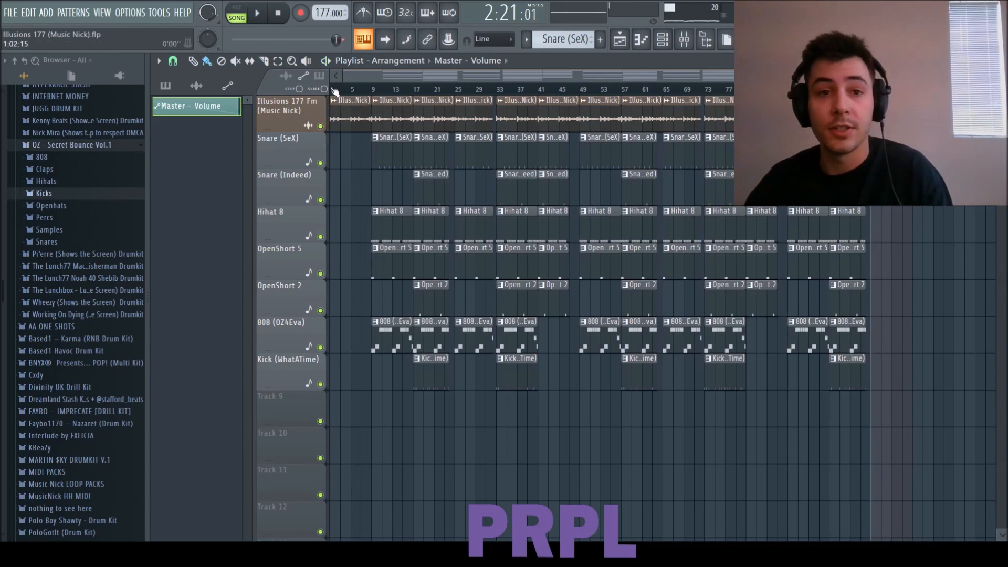
pyautogui.click(165, 85)
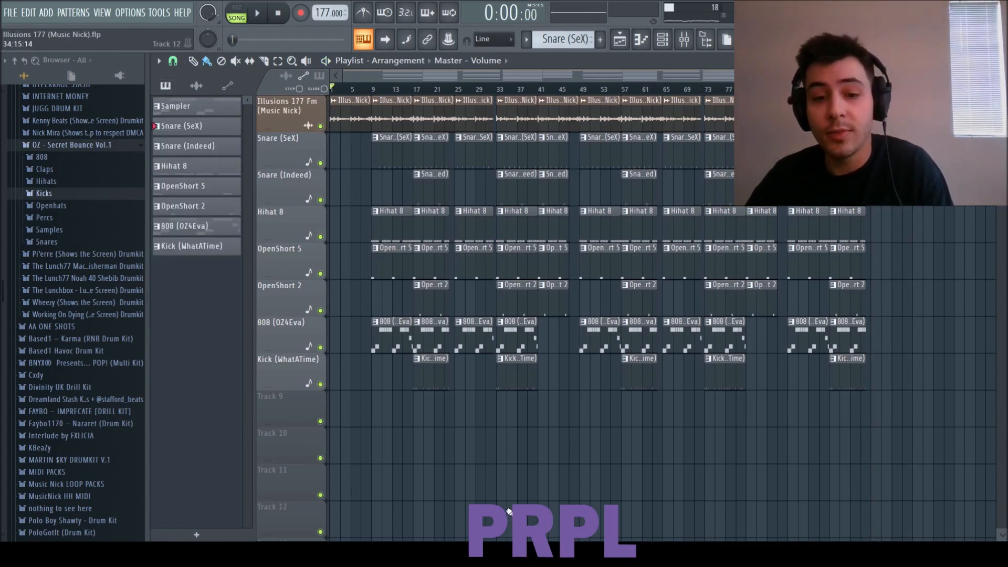